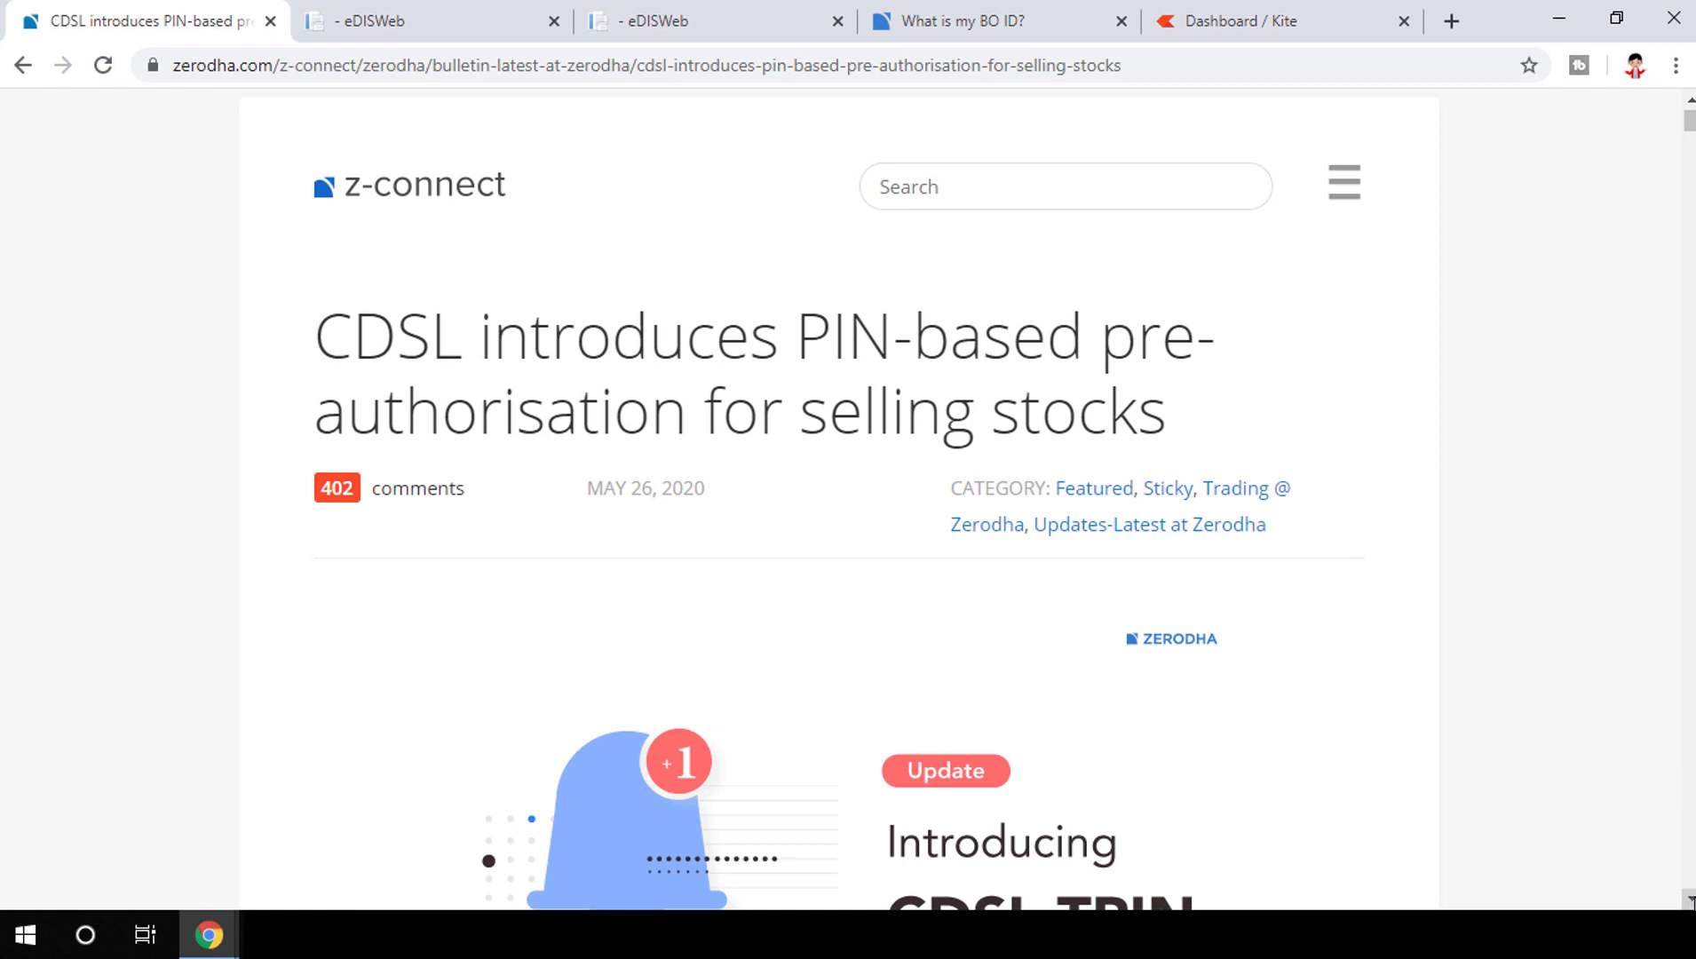
Step: Read the Z-Connect article on CDSL TPIN pre-authorisation through to the links for generating and changing a TPIN
scroll(1690, 900, down, 6)
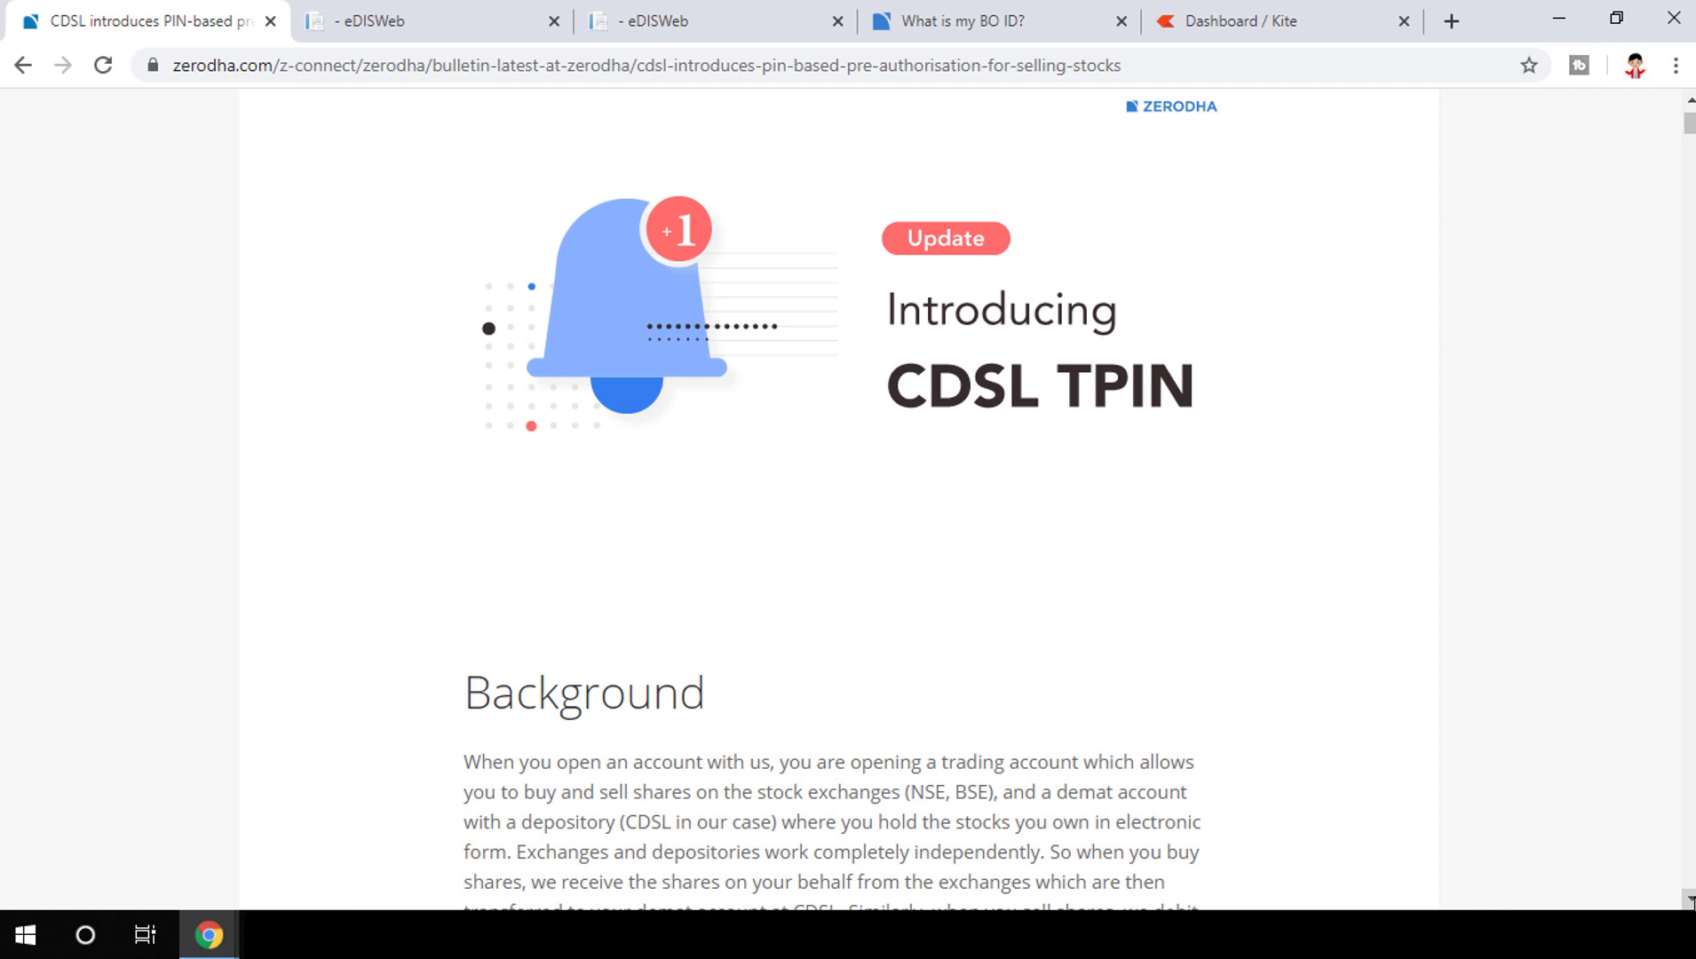
scroll(1692, 902, down, 5)
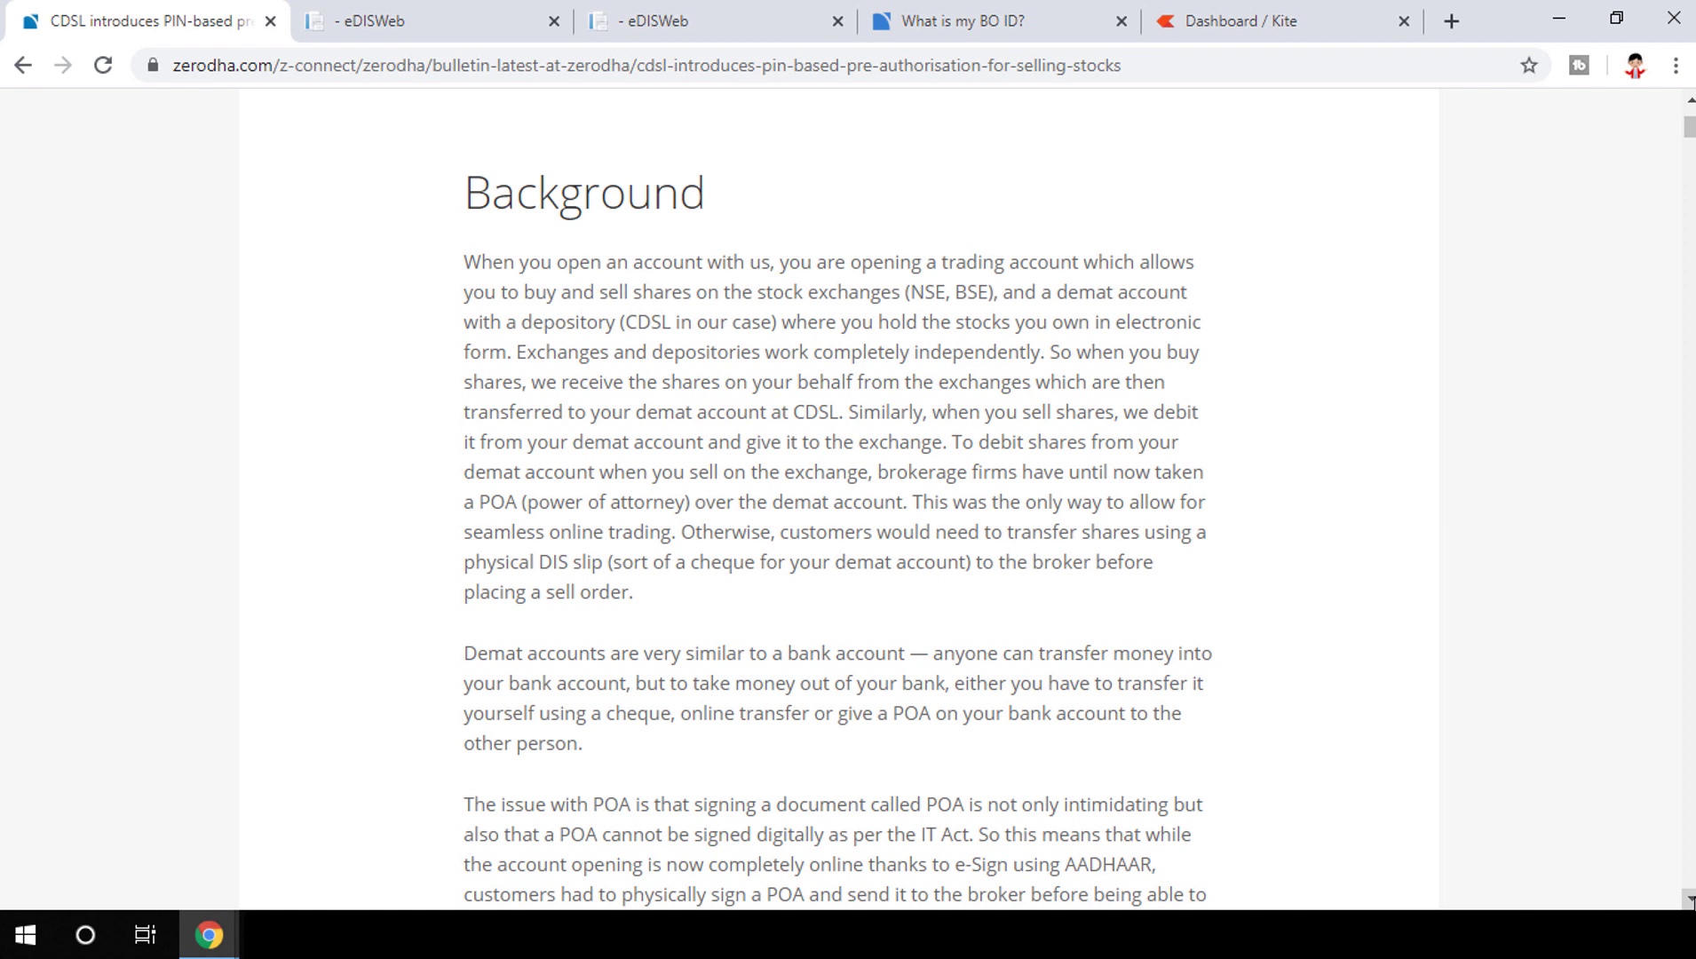
scroll(1692, 901, down, 1)
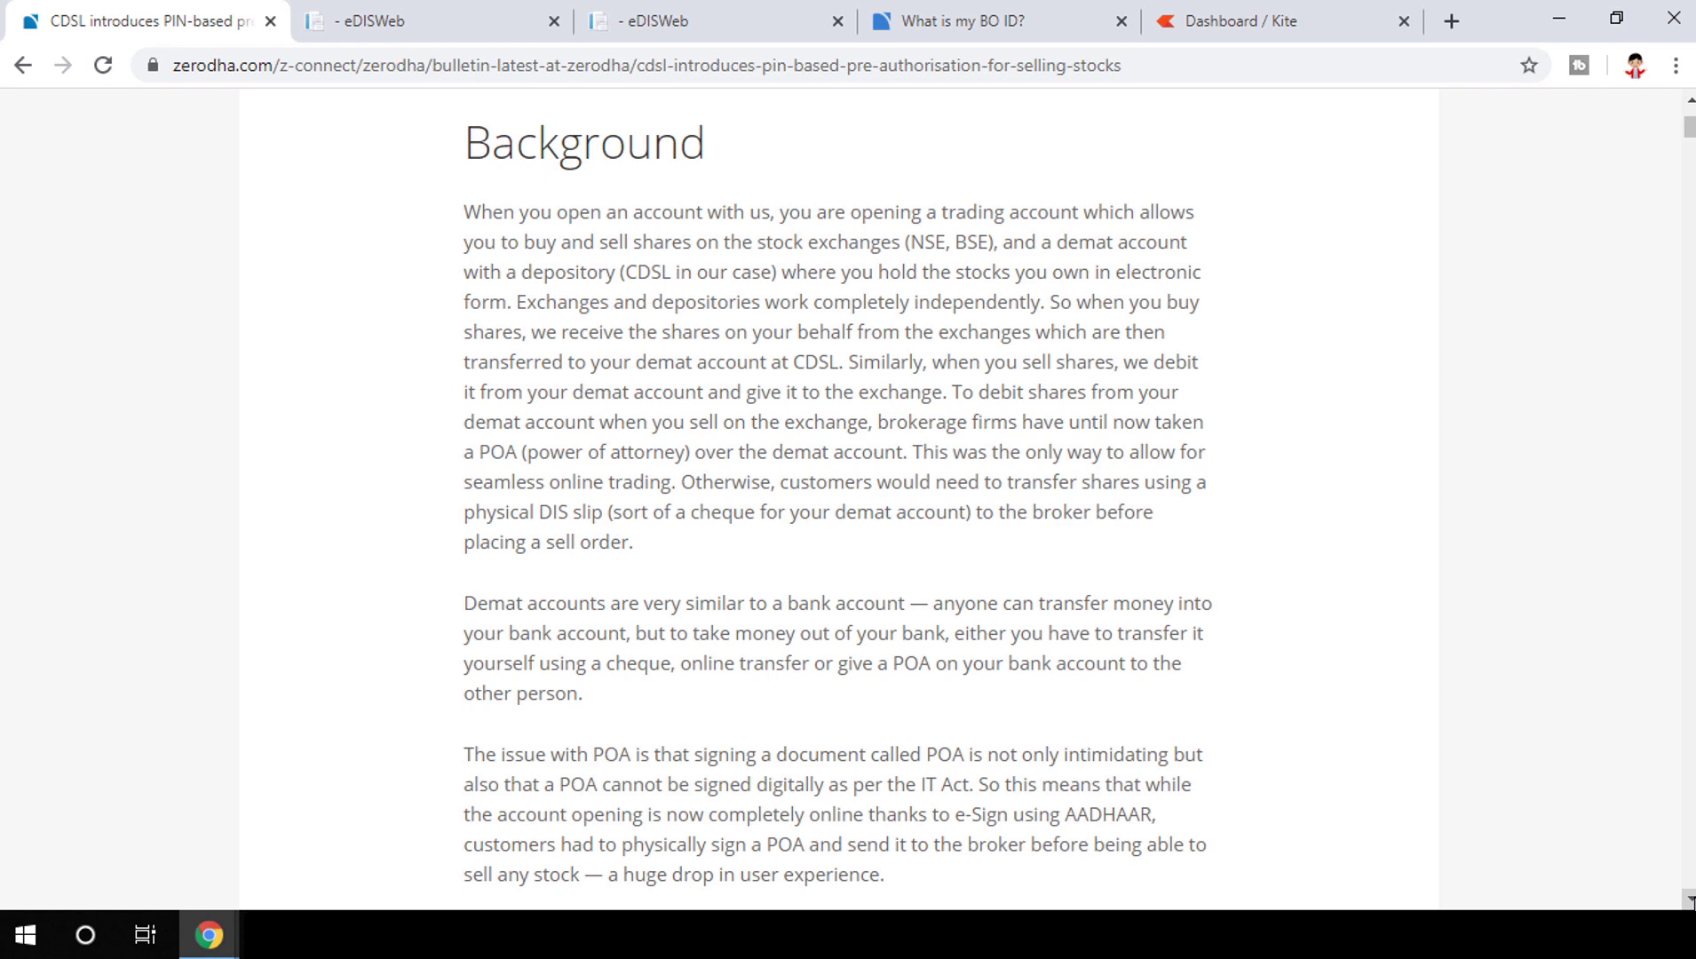
scroll(1690, 900, down, 20)
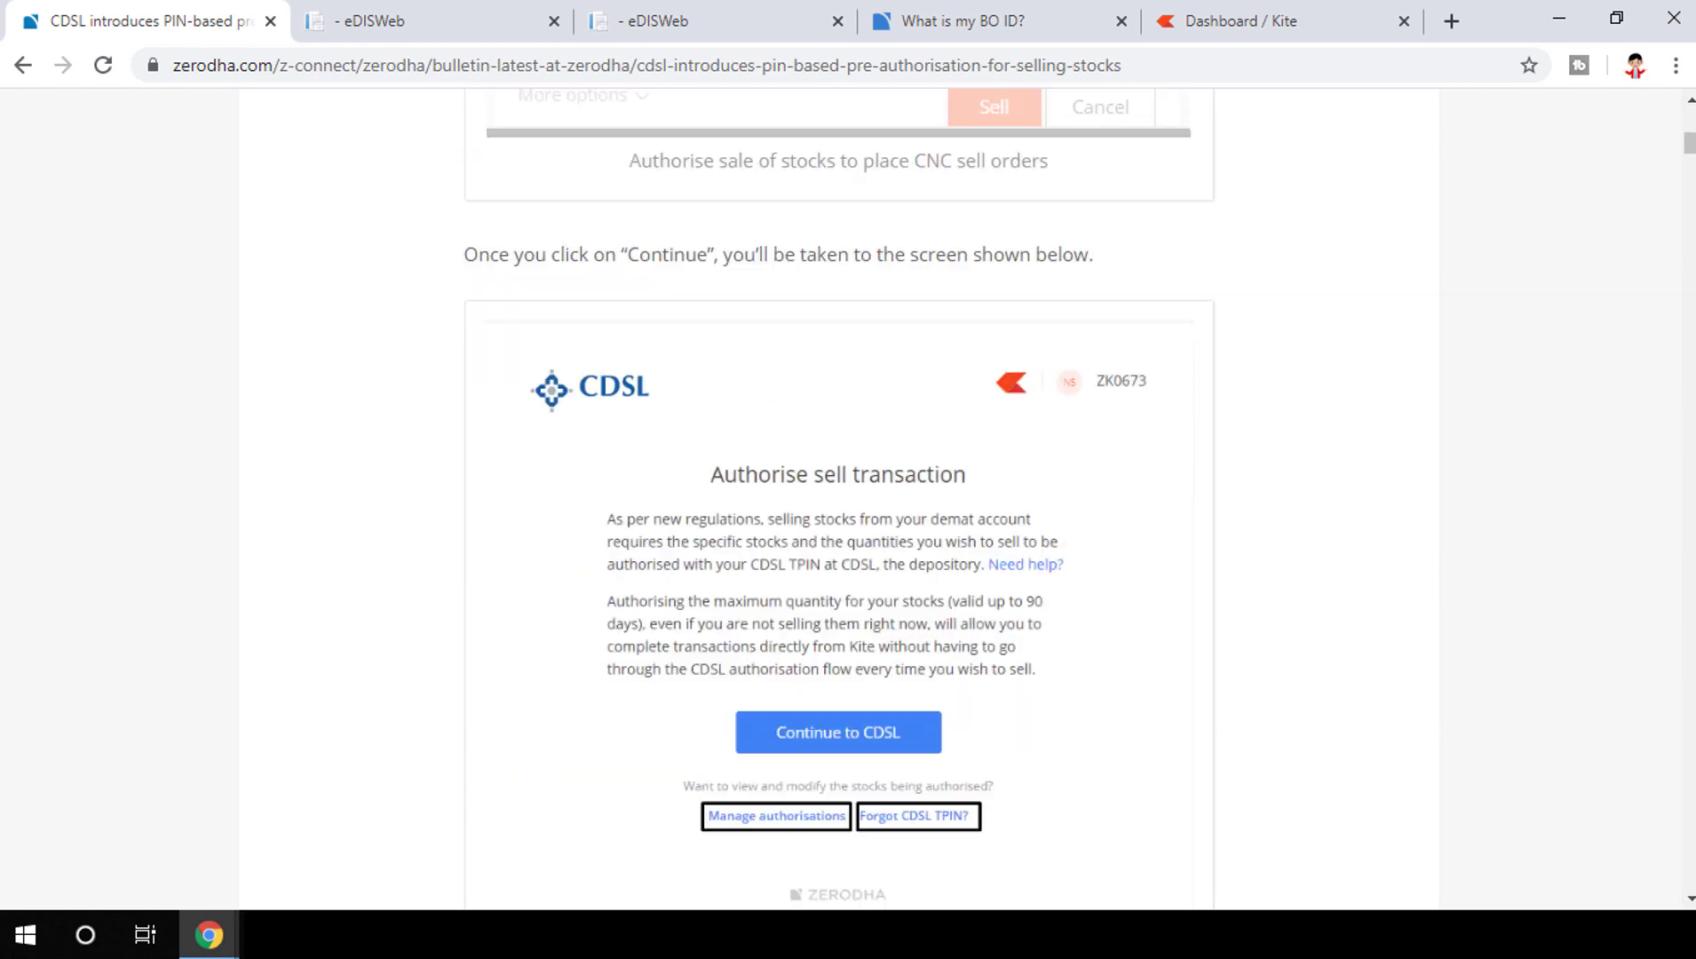
scroll(839, 497, down, 15)
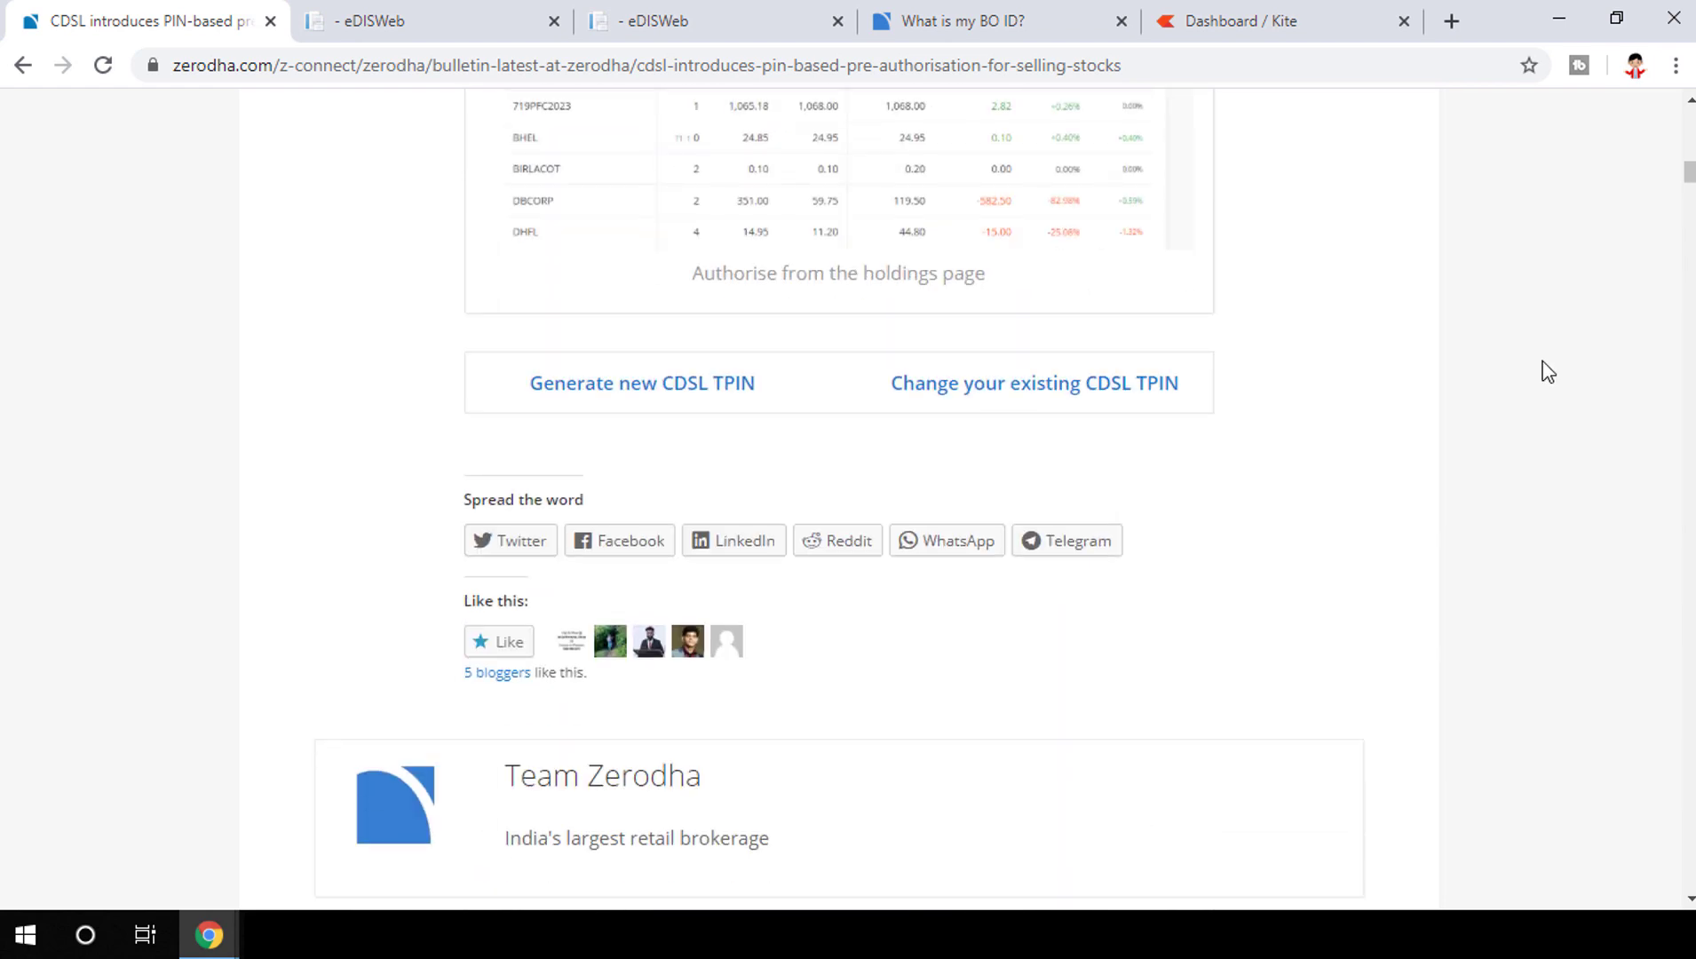
scroll(556, 355, up, 5)
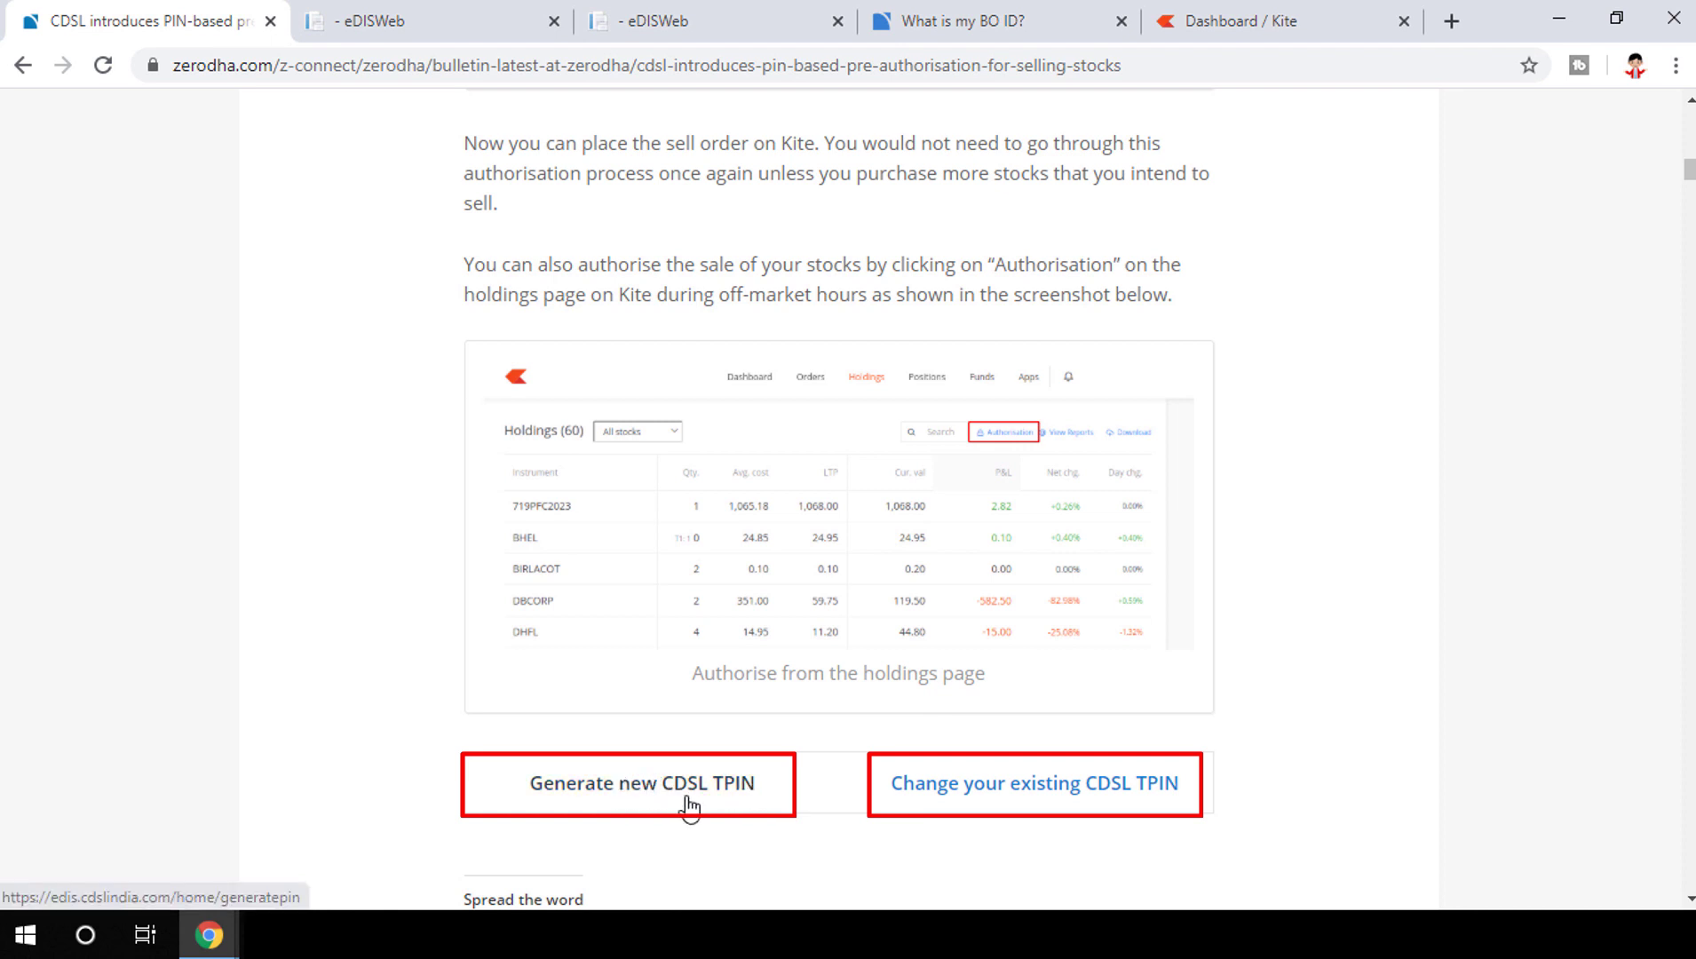
Step: Examine the CDSL Generate PIN page, including its BO ID and PAN fields and the Enter OTP stage
click(400, 27)
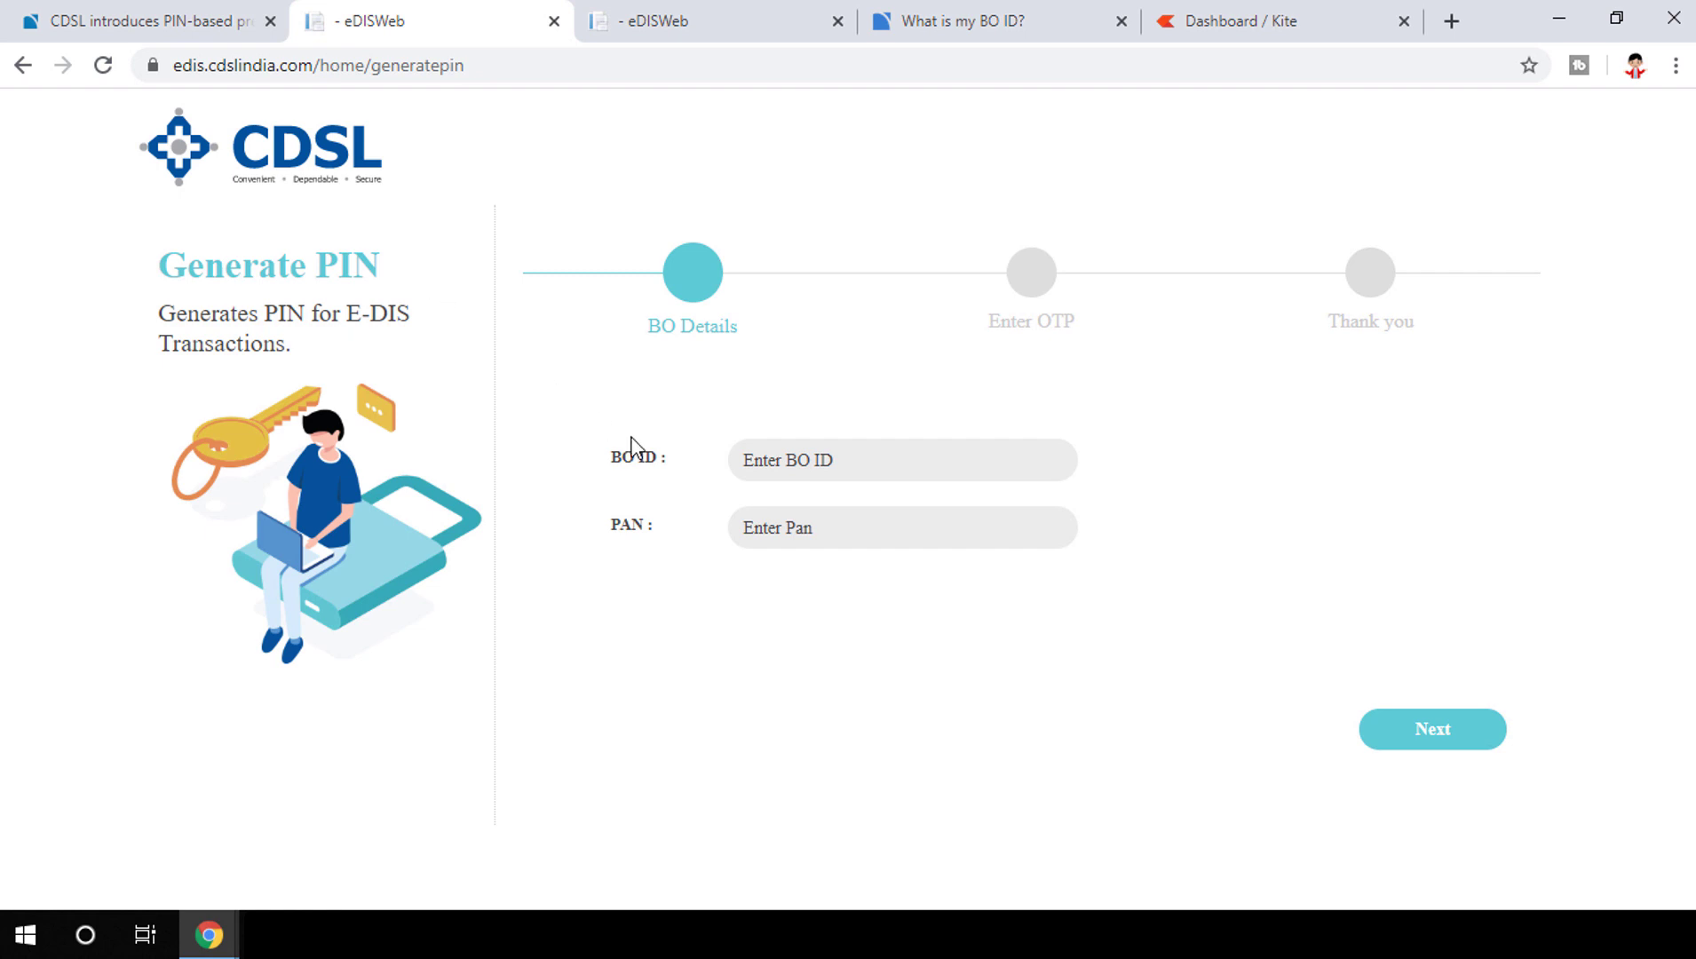
drag(604, 464, 719, 470)
click(760, 462)
drag(599, 526, 715, 544)
click(715, 544)
click(837, 471)
click(836, 519)
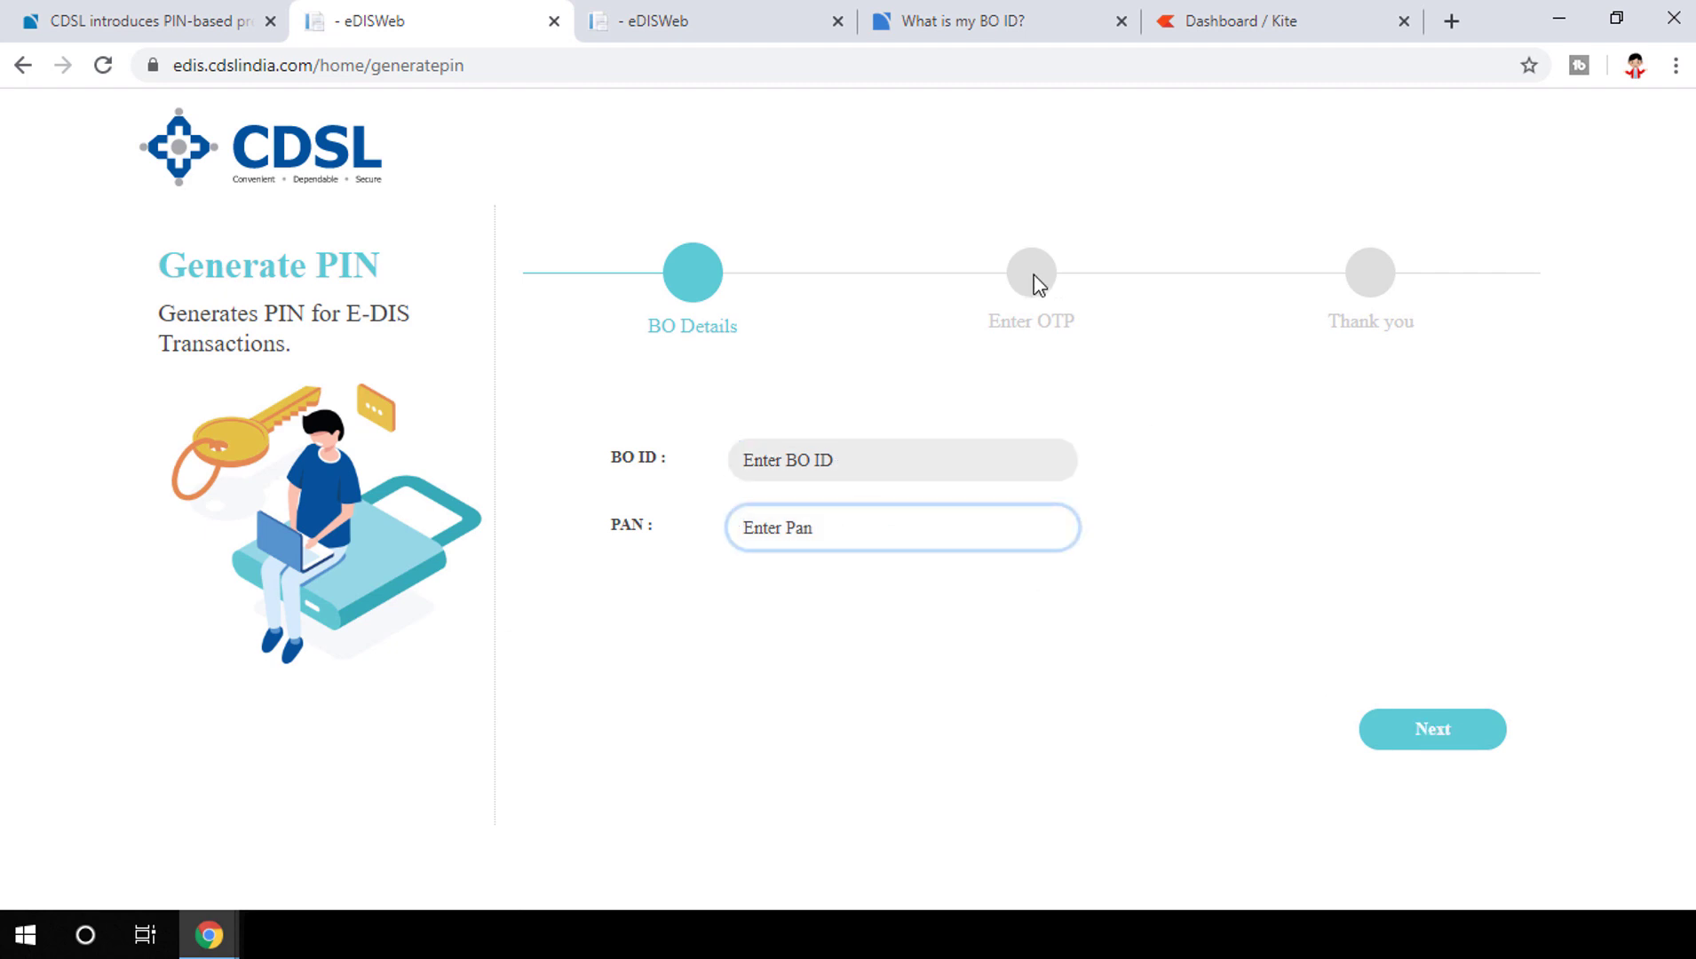
triple_click(1073, 321)
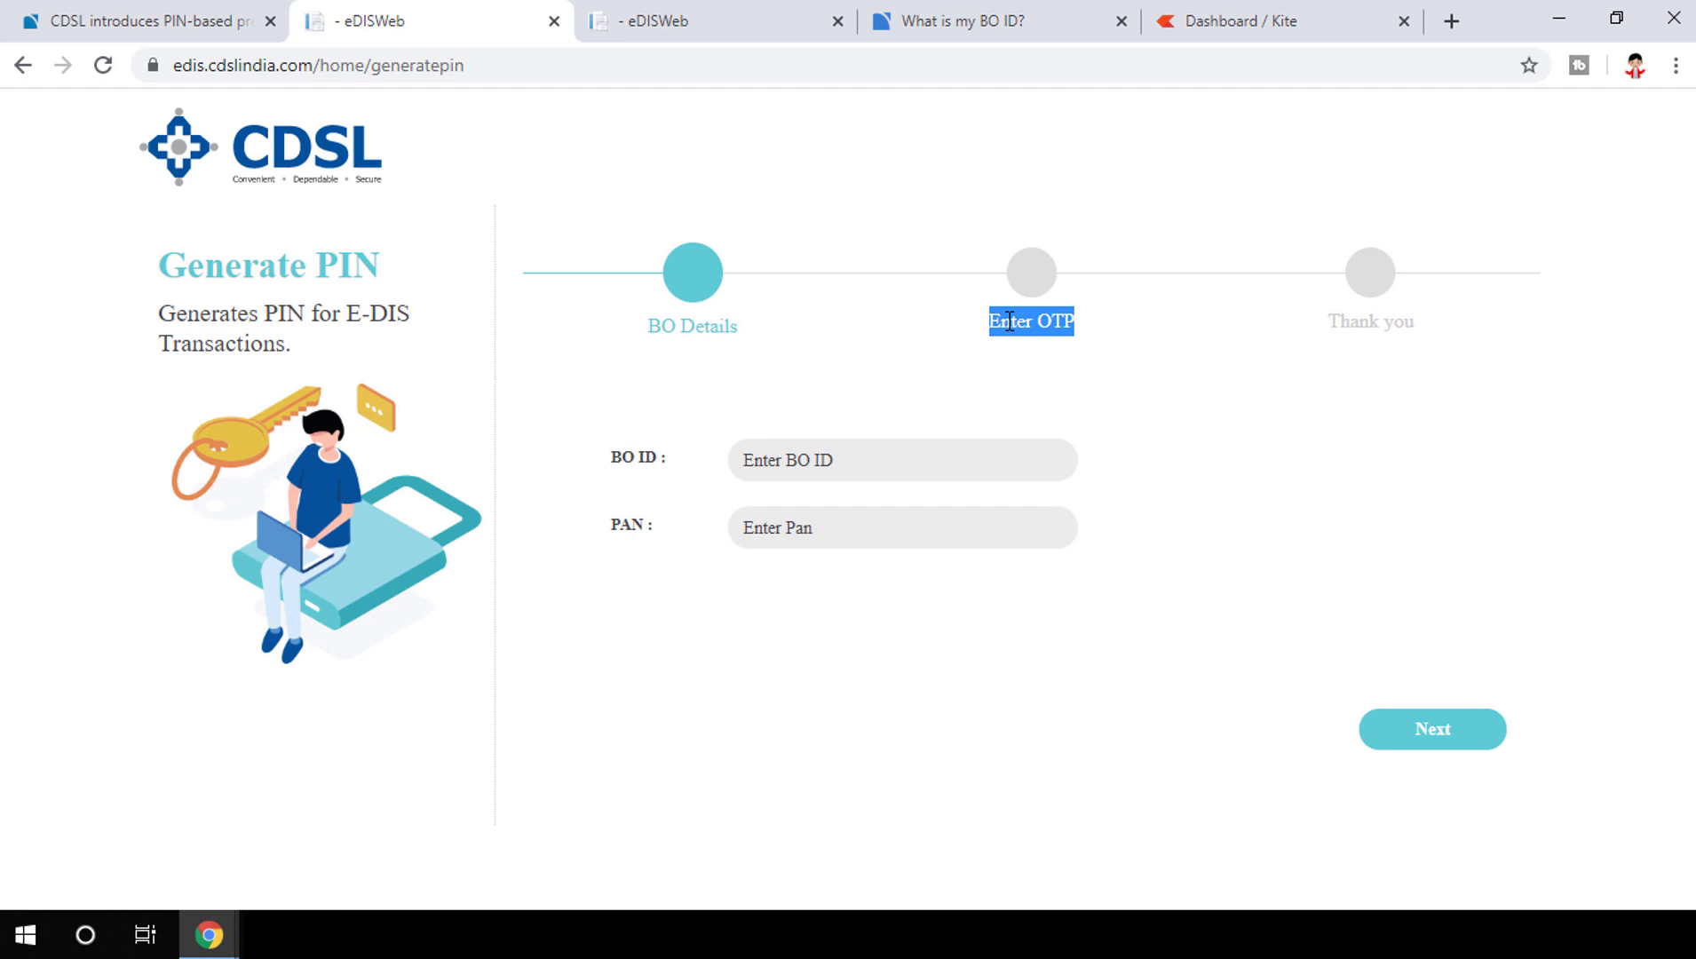
click(1185, 336)
Step: Review the article's link for changing an existing TPIN and examine the BO ID and PAN fields on CDSL's Change PIN page
click(204, 30)
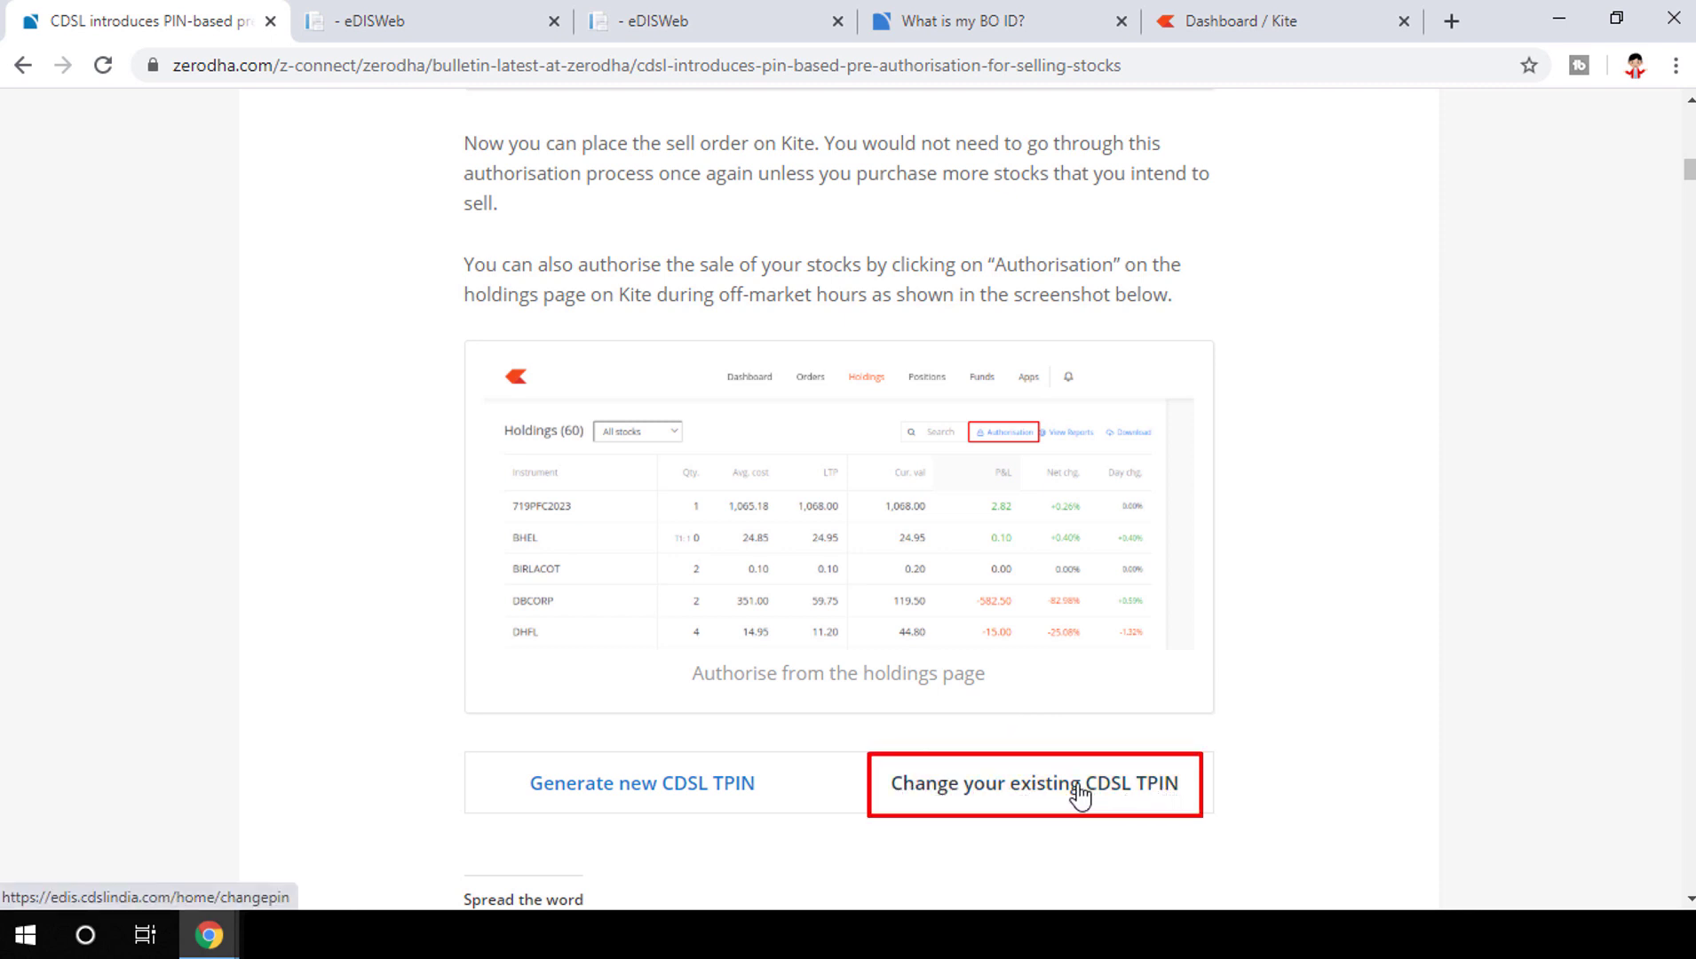
click(710, 19)
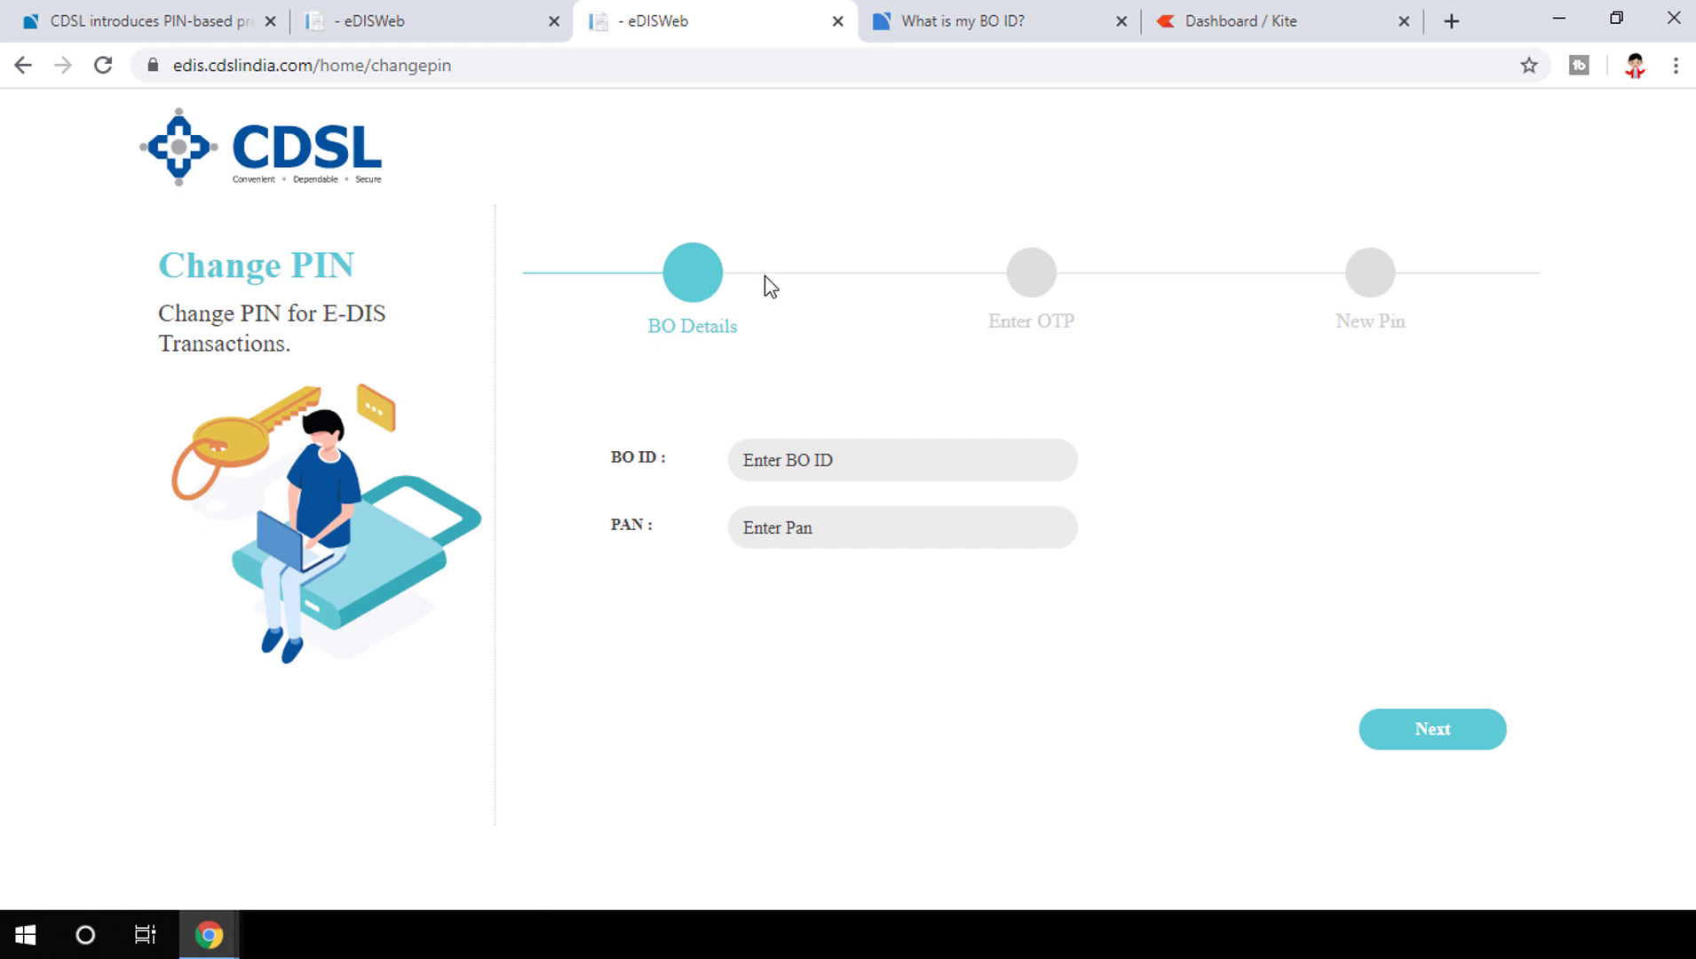
drag(161, 260, 388, 262)
click(609, 401)
drag(620, 532, 662, 541)
click(1272, 497)
key(ctrl+shift+Tab)
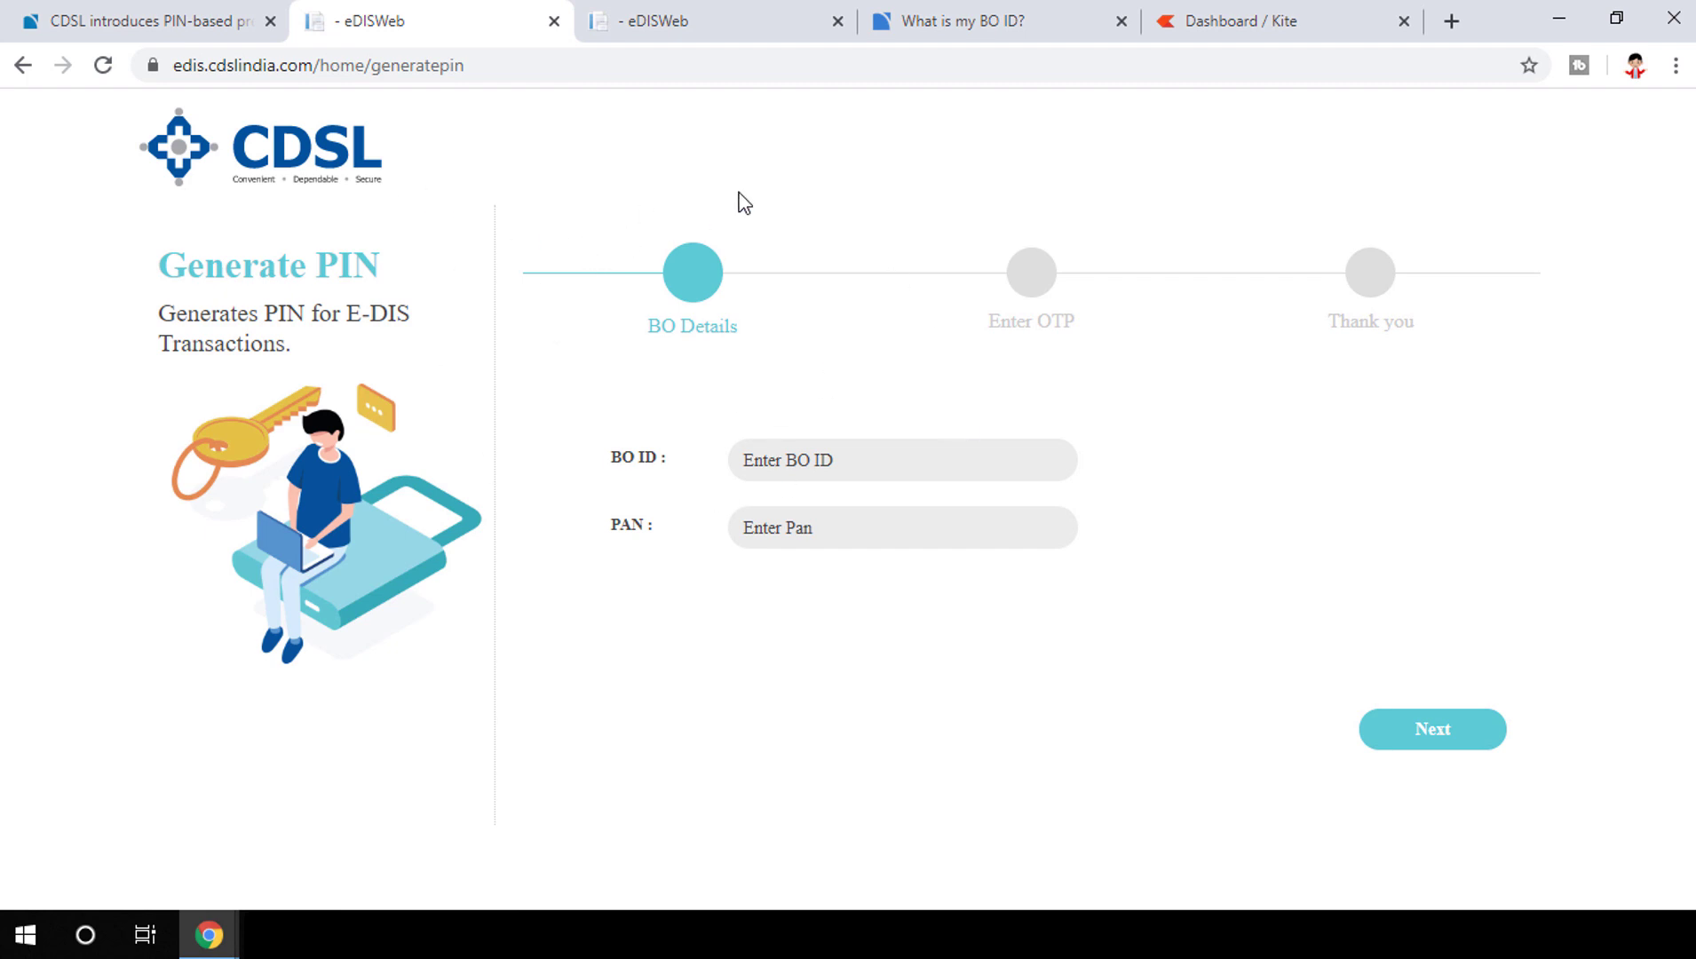
click(706, 20)
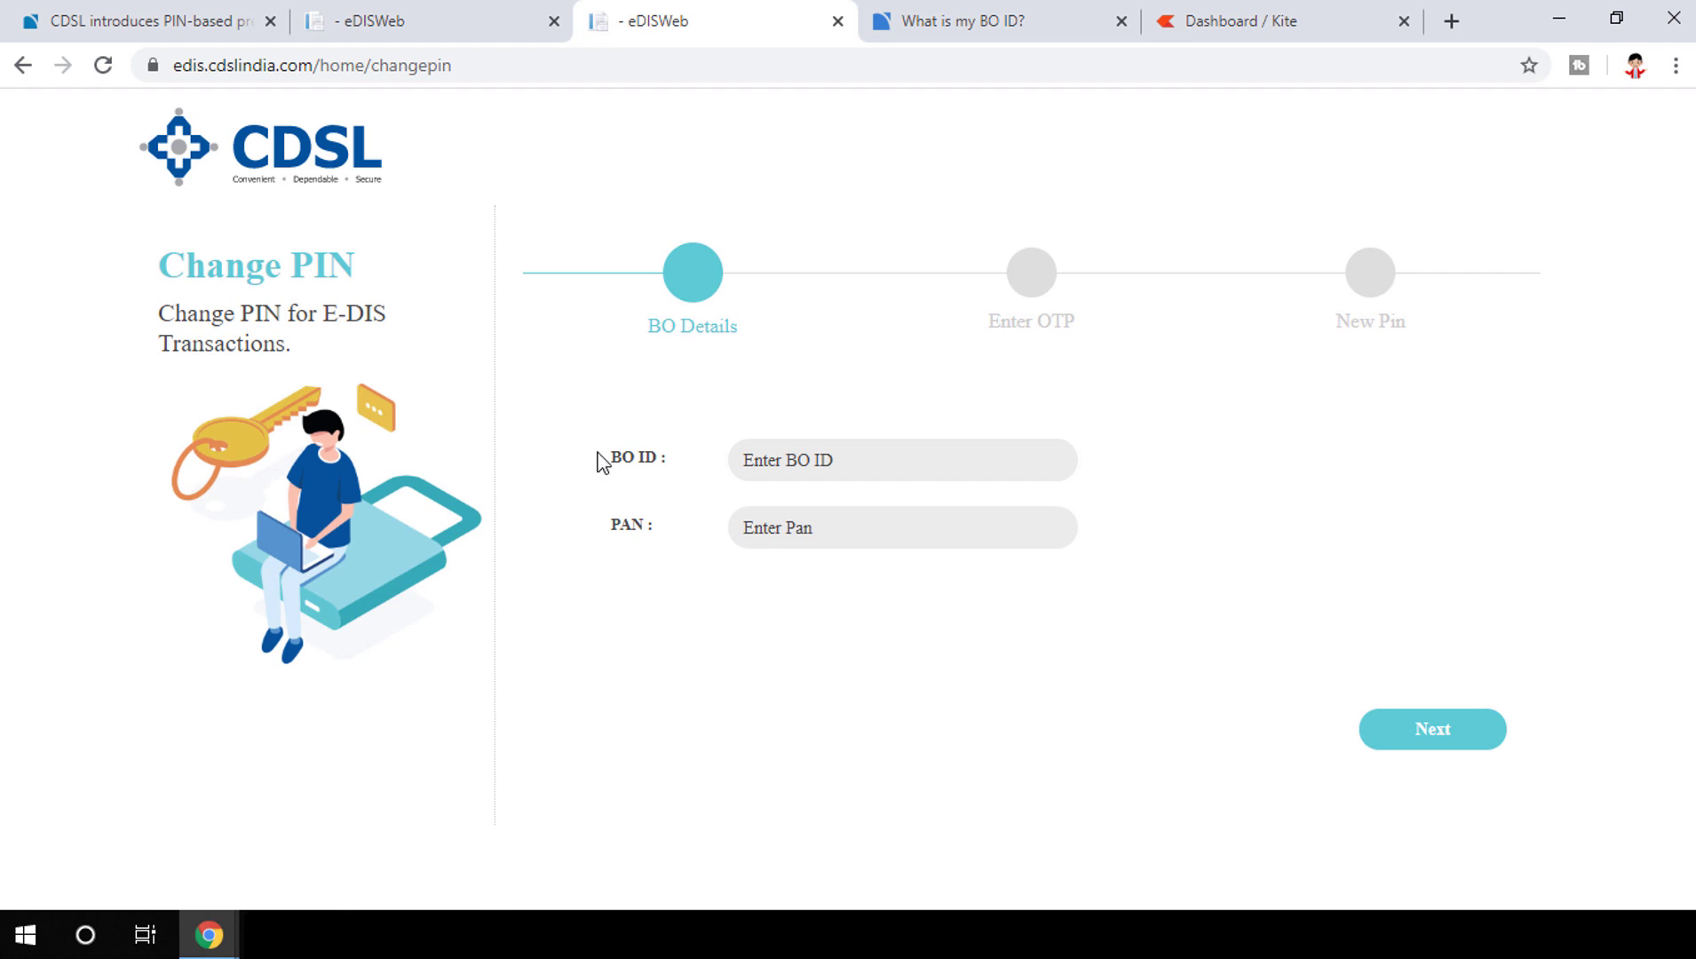
drag(640, 462, 675, 466)
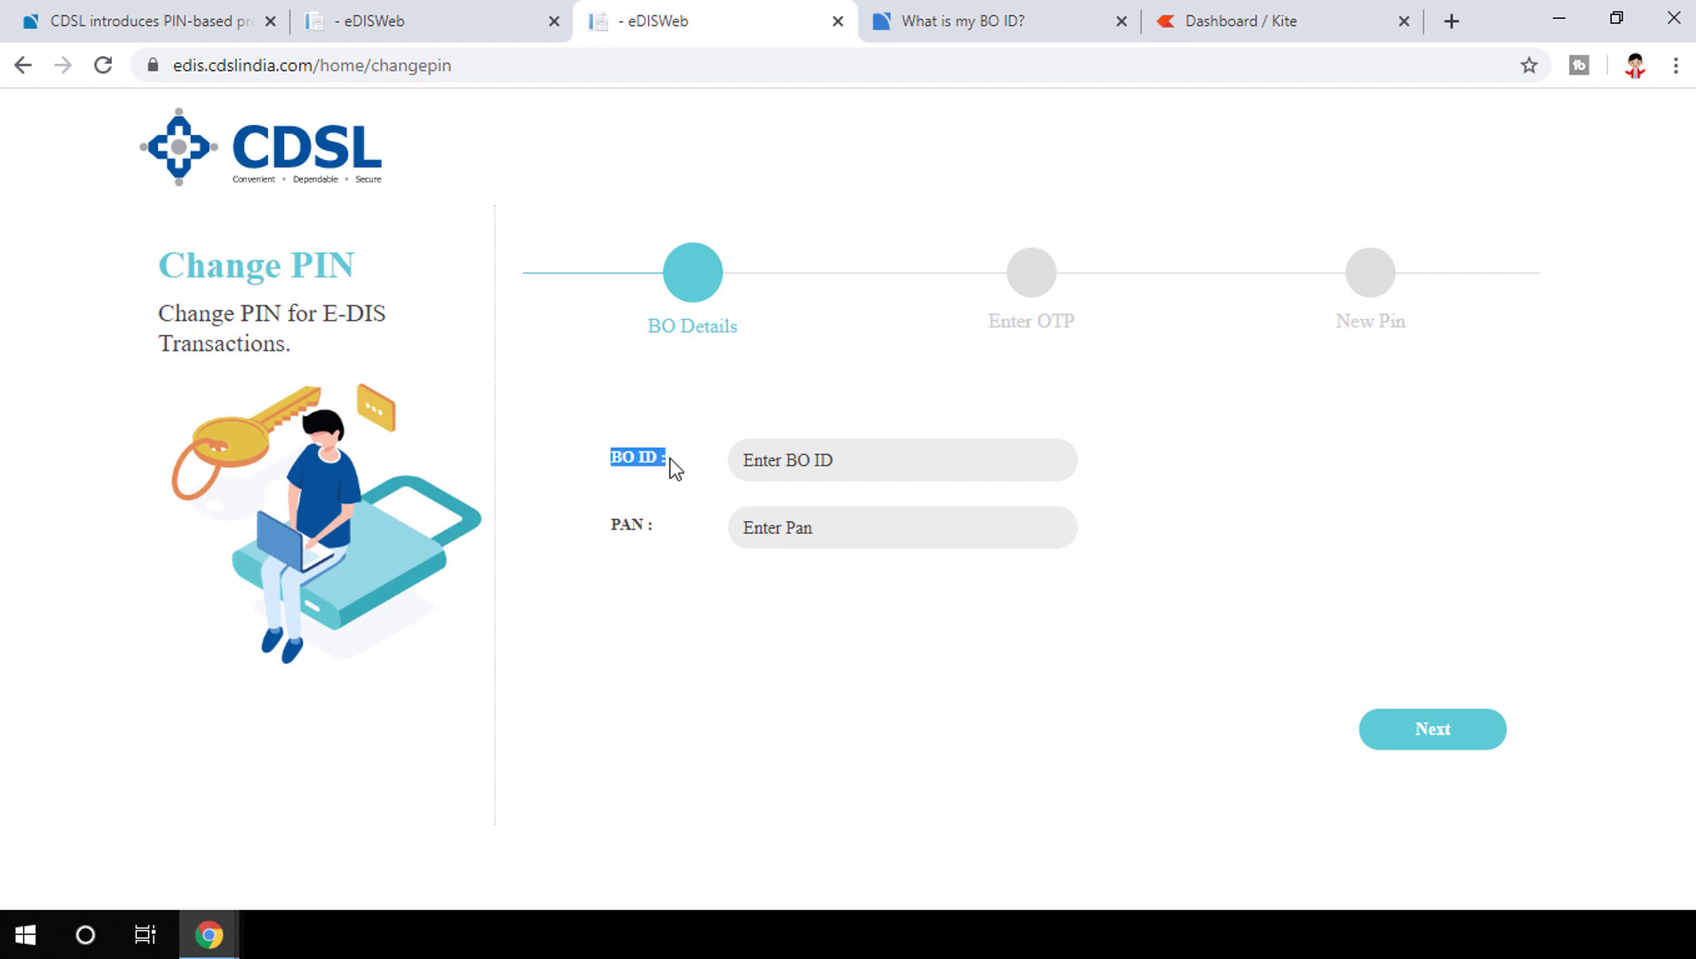
Step: Read the Zerodha support article "What is my BO ID?" to learn where the BO ID is found in Console
click(1014, 12)
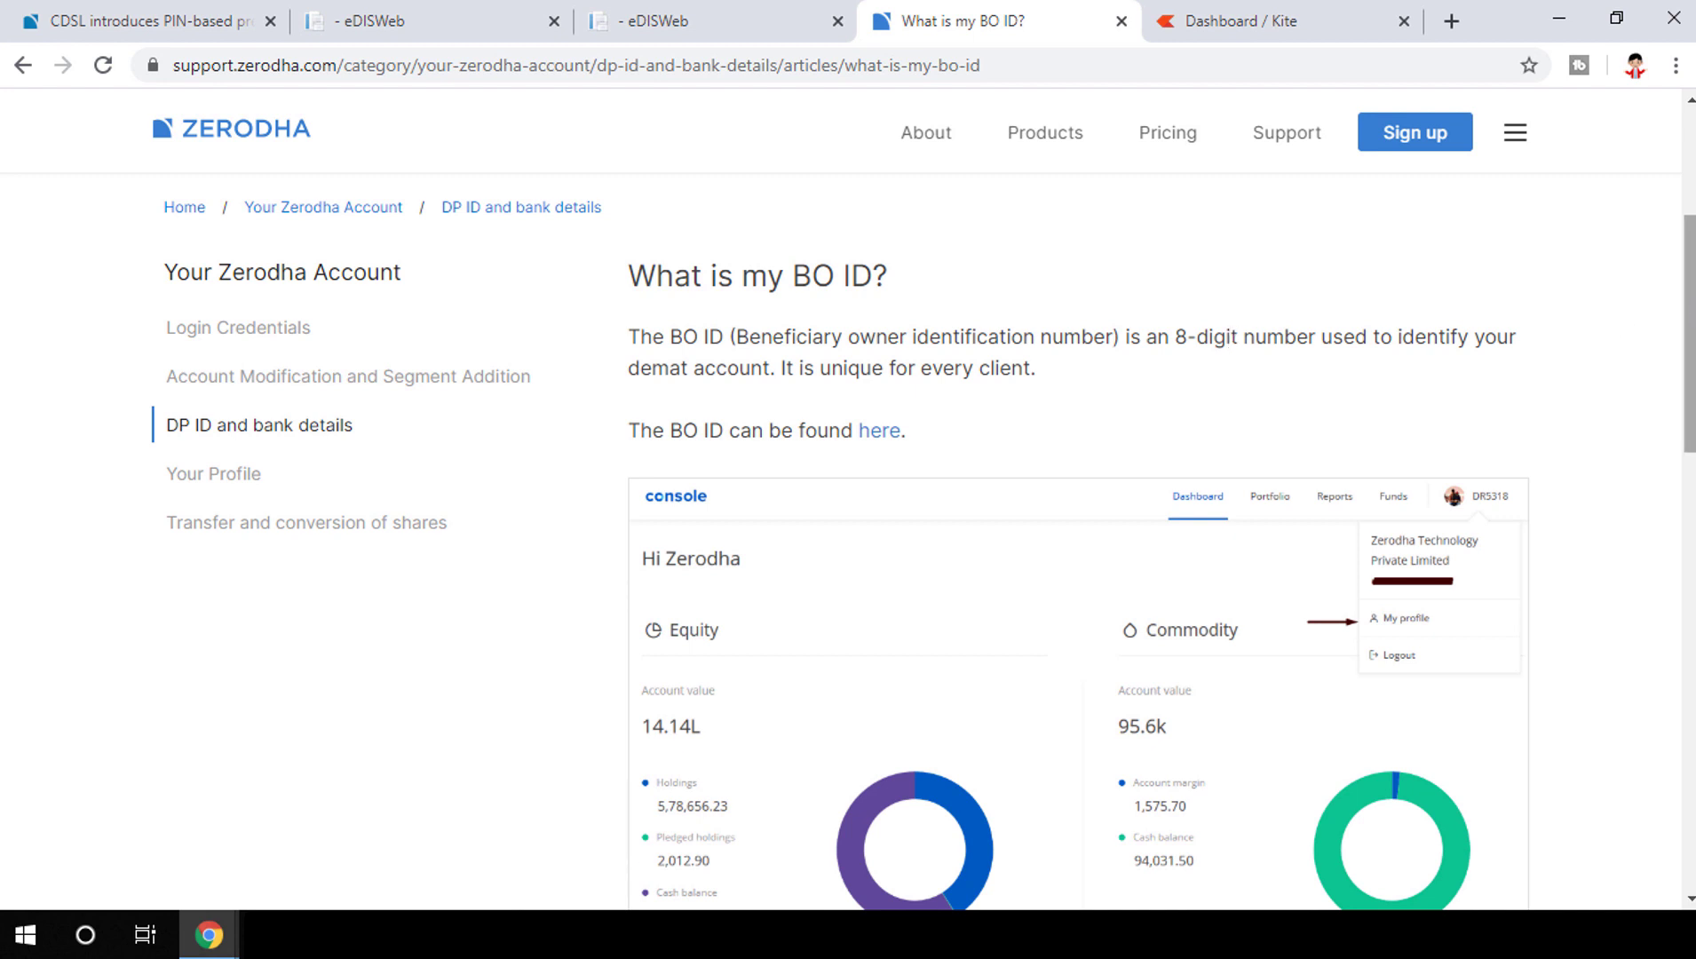
scroll(1689, 338, down, 2)
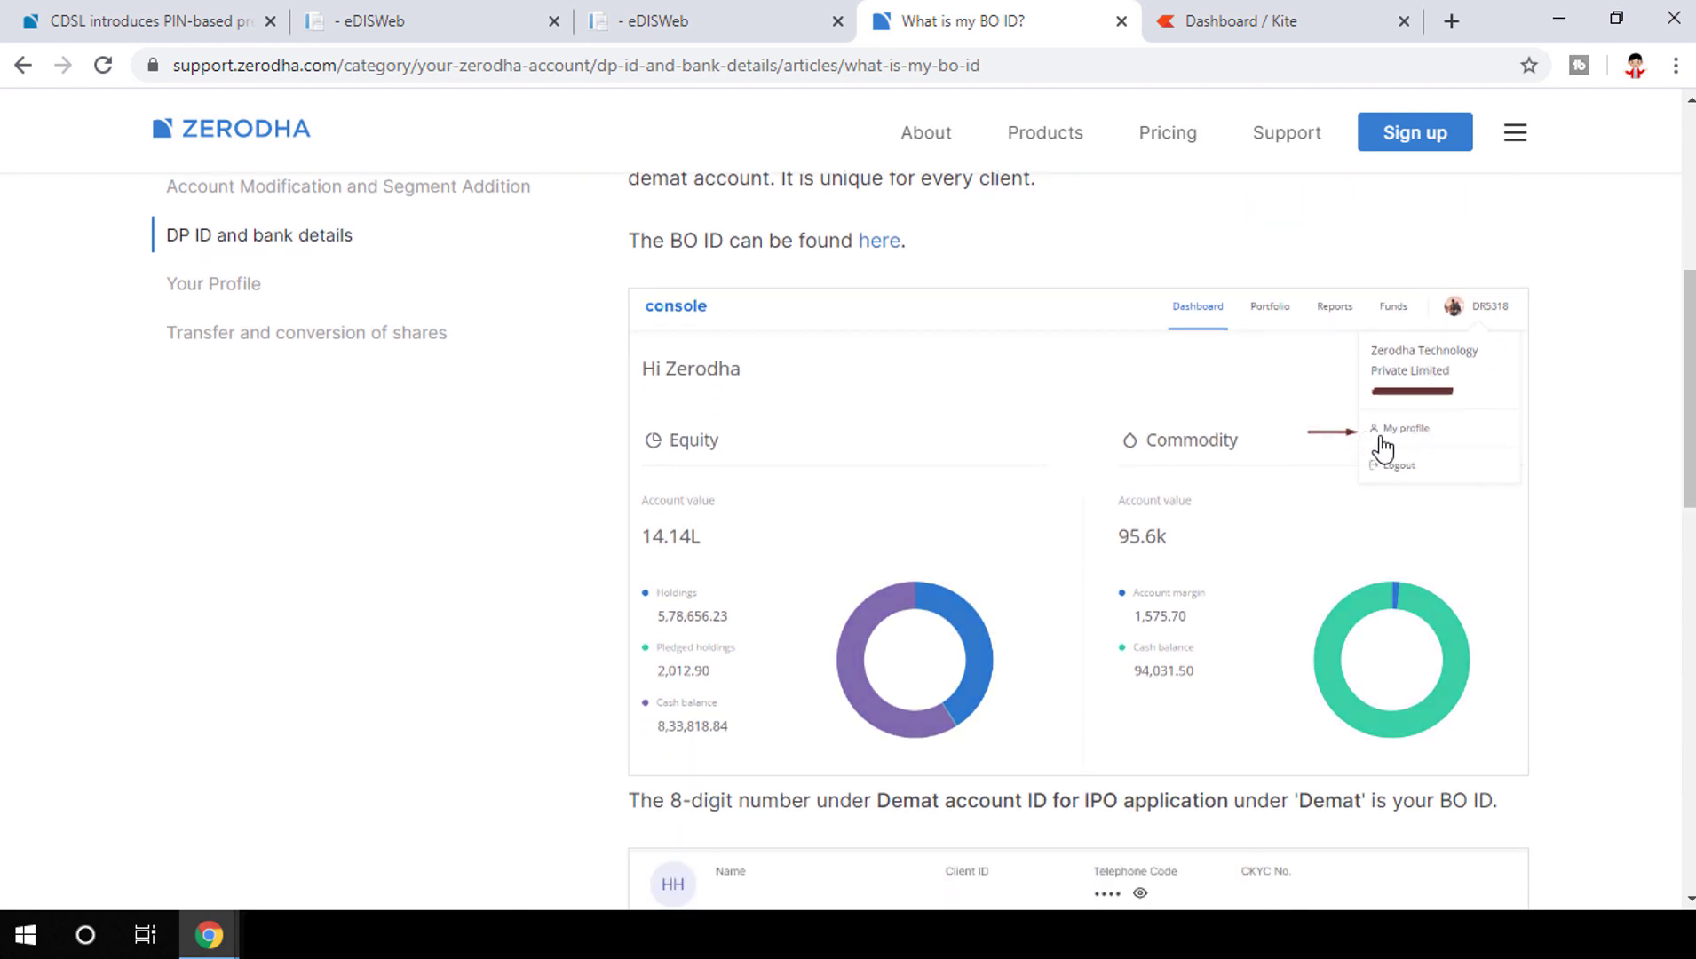
scroll(1687, 355, down, 2)
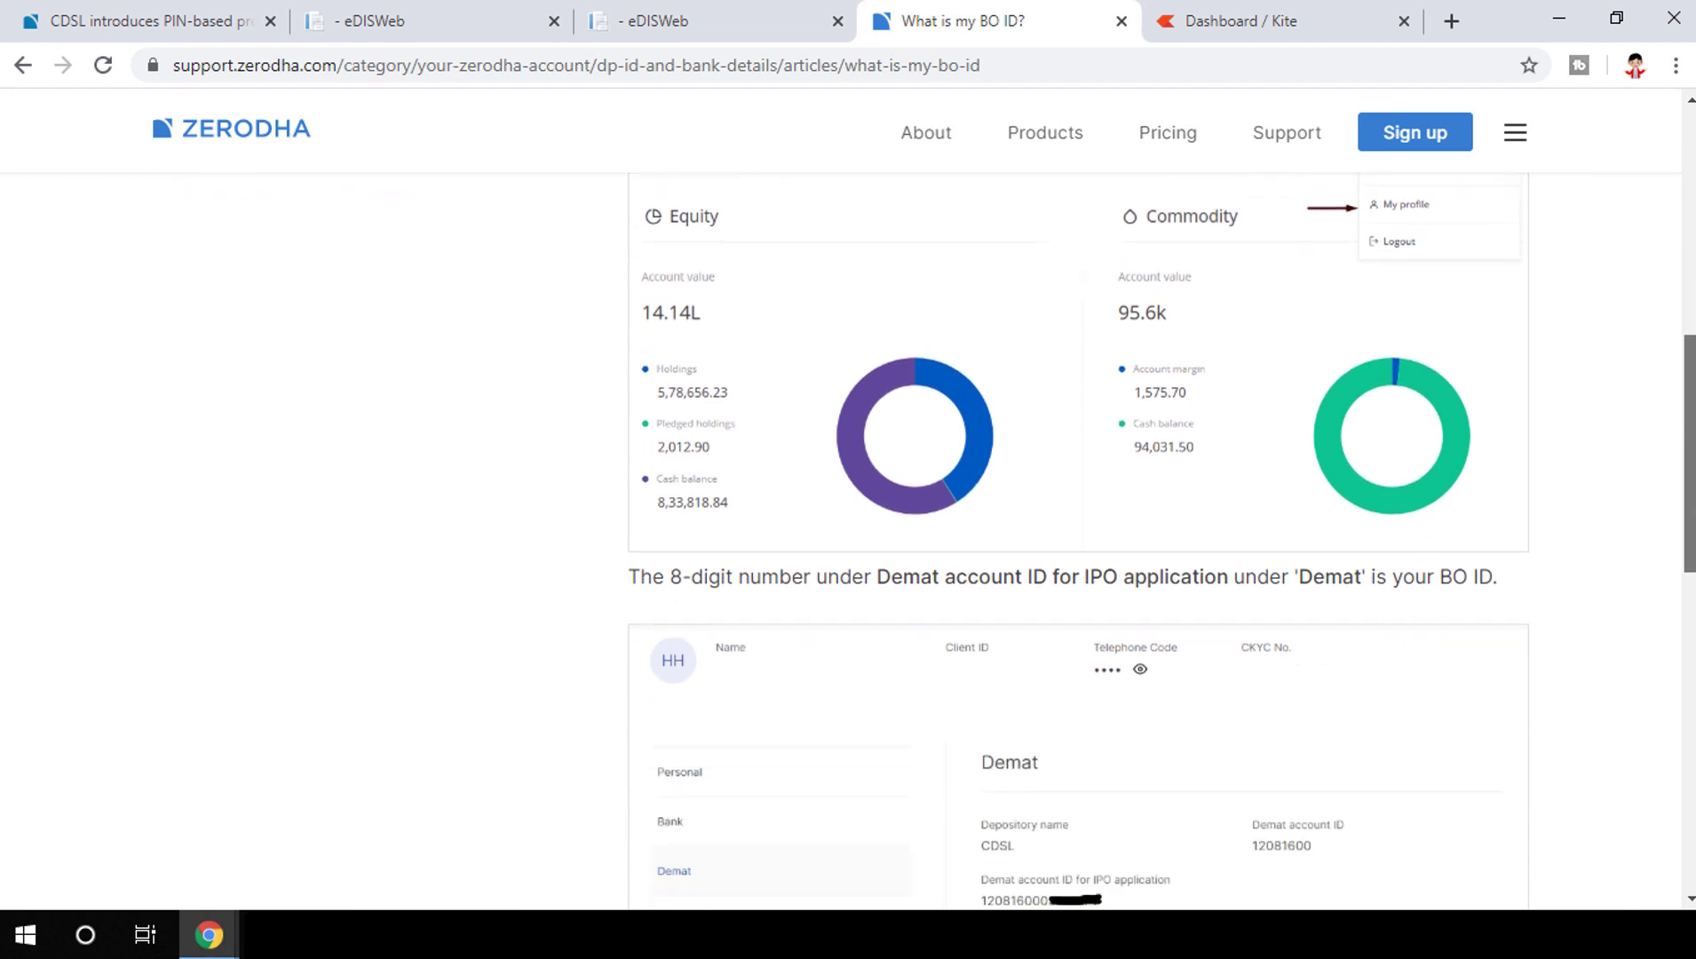
scroll(1295, 496, down, 4)
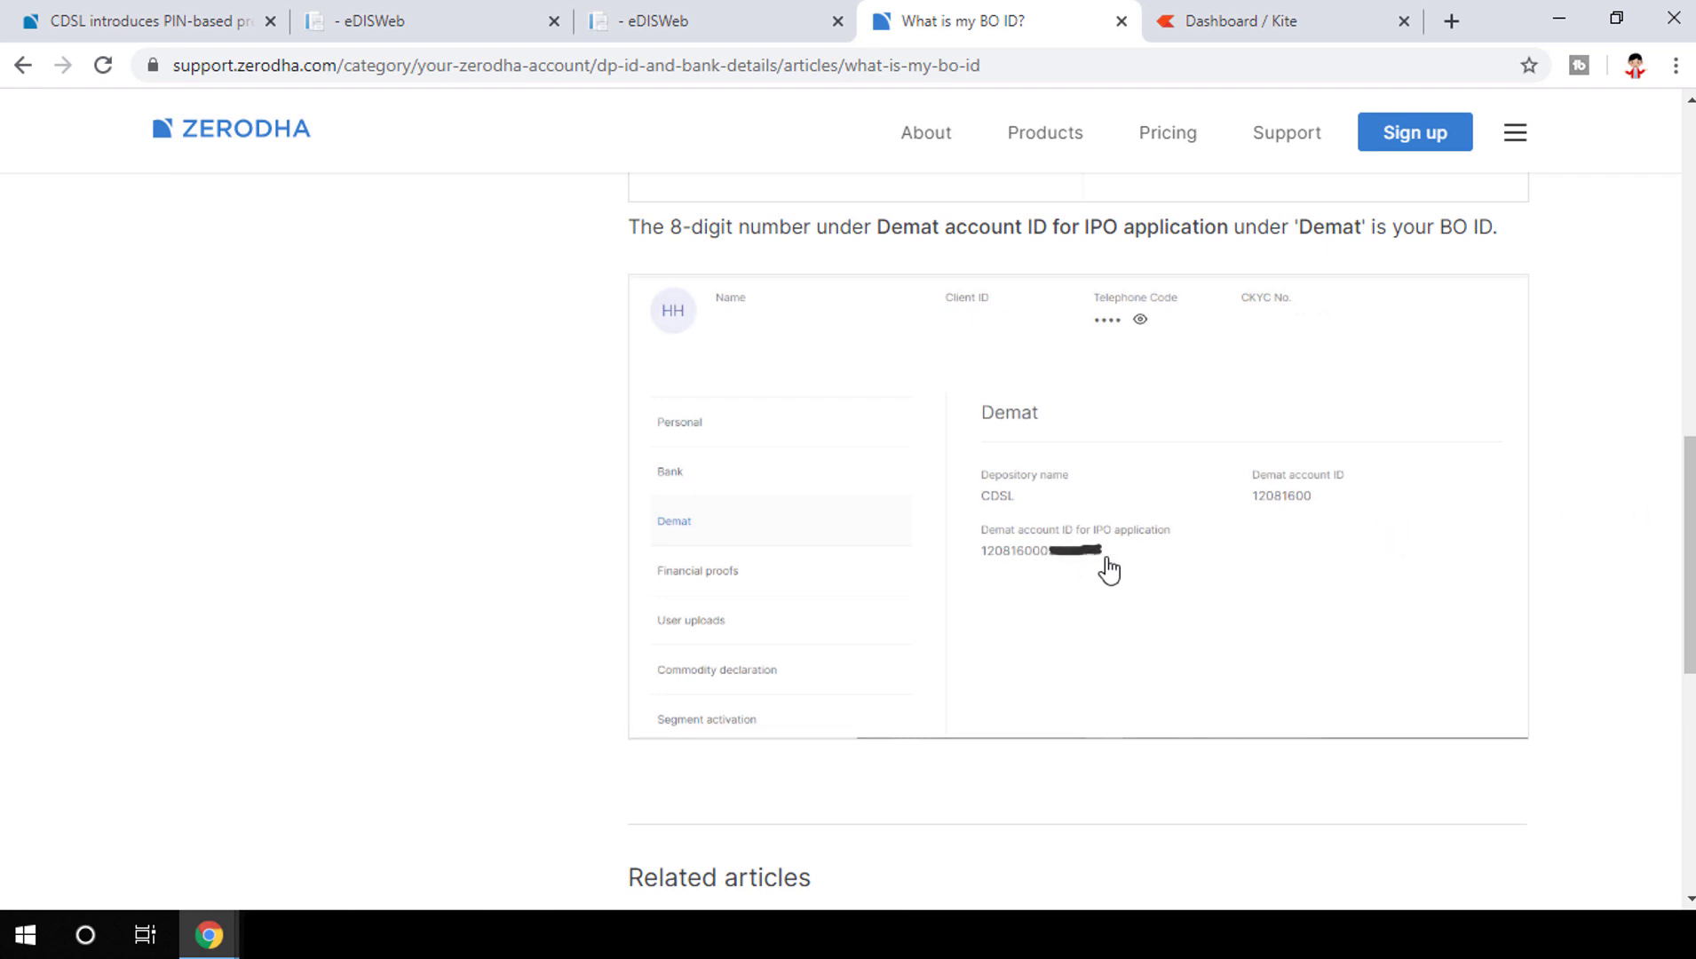
click(753, 20)
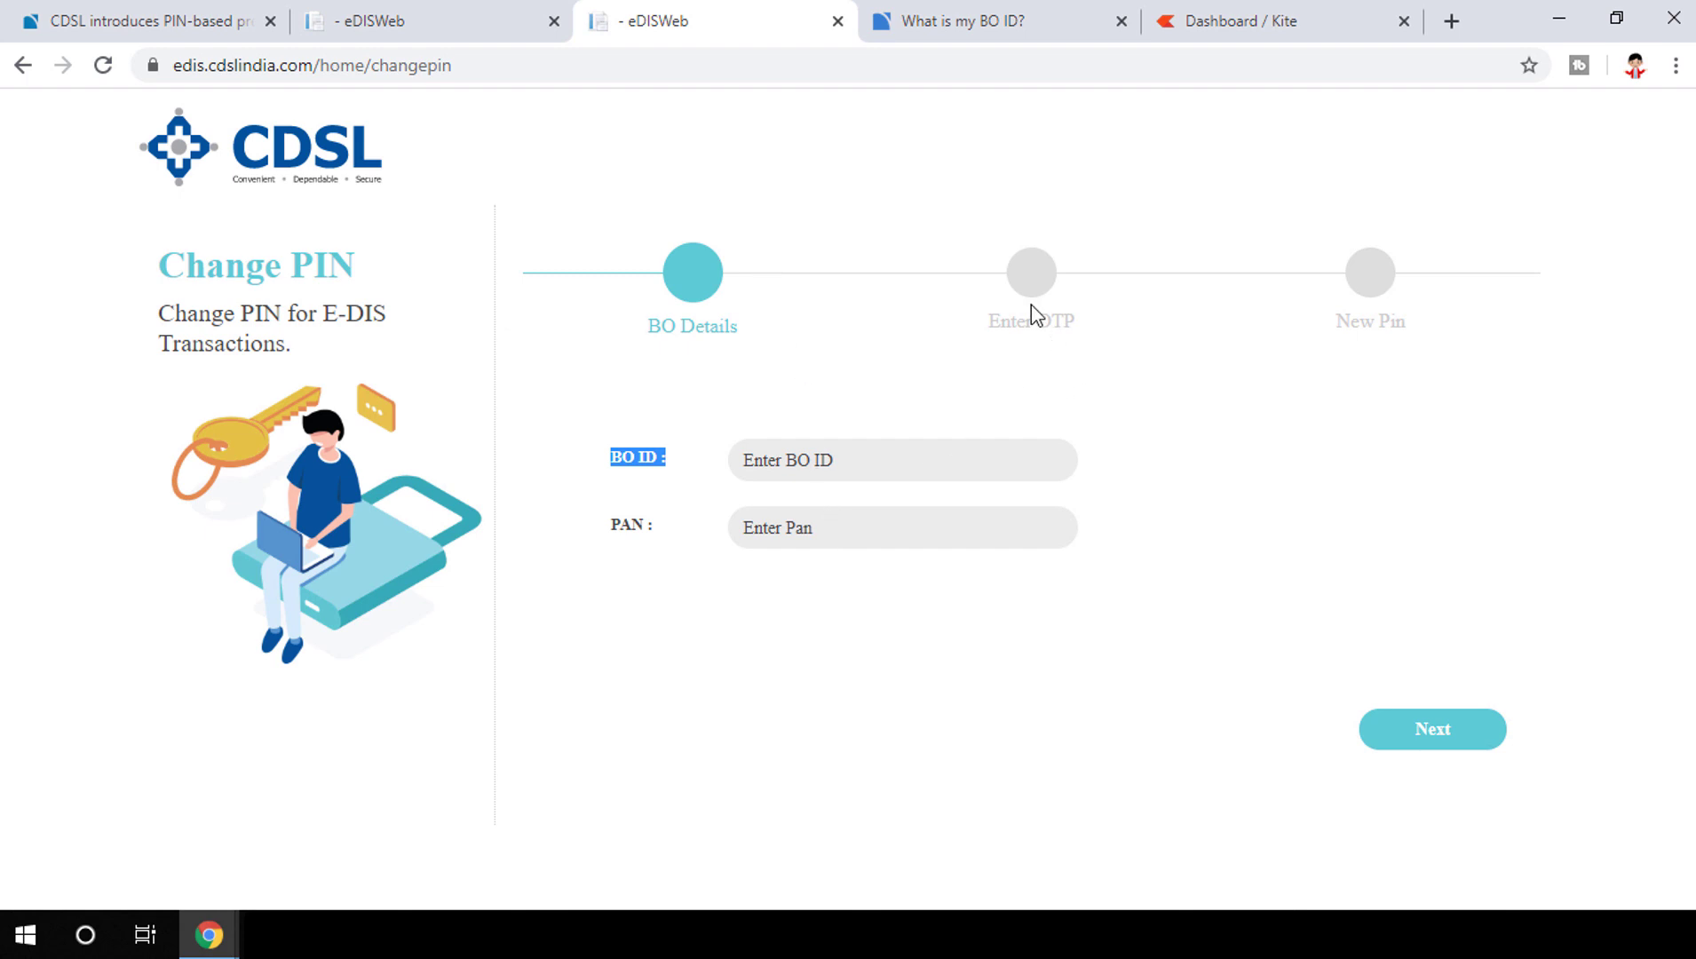
click(939, 28)
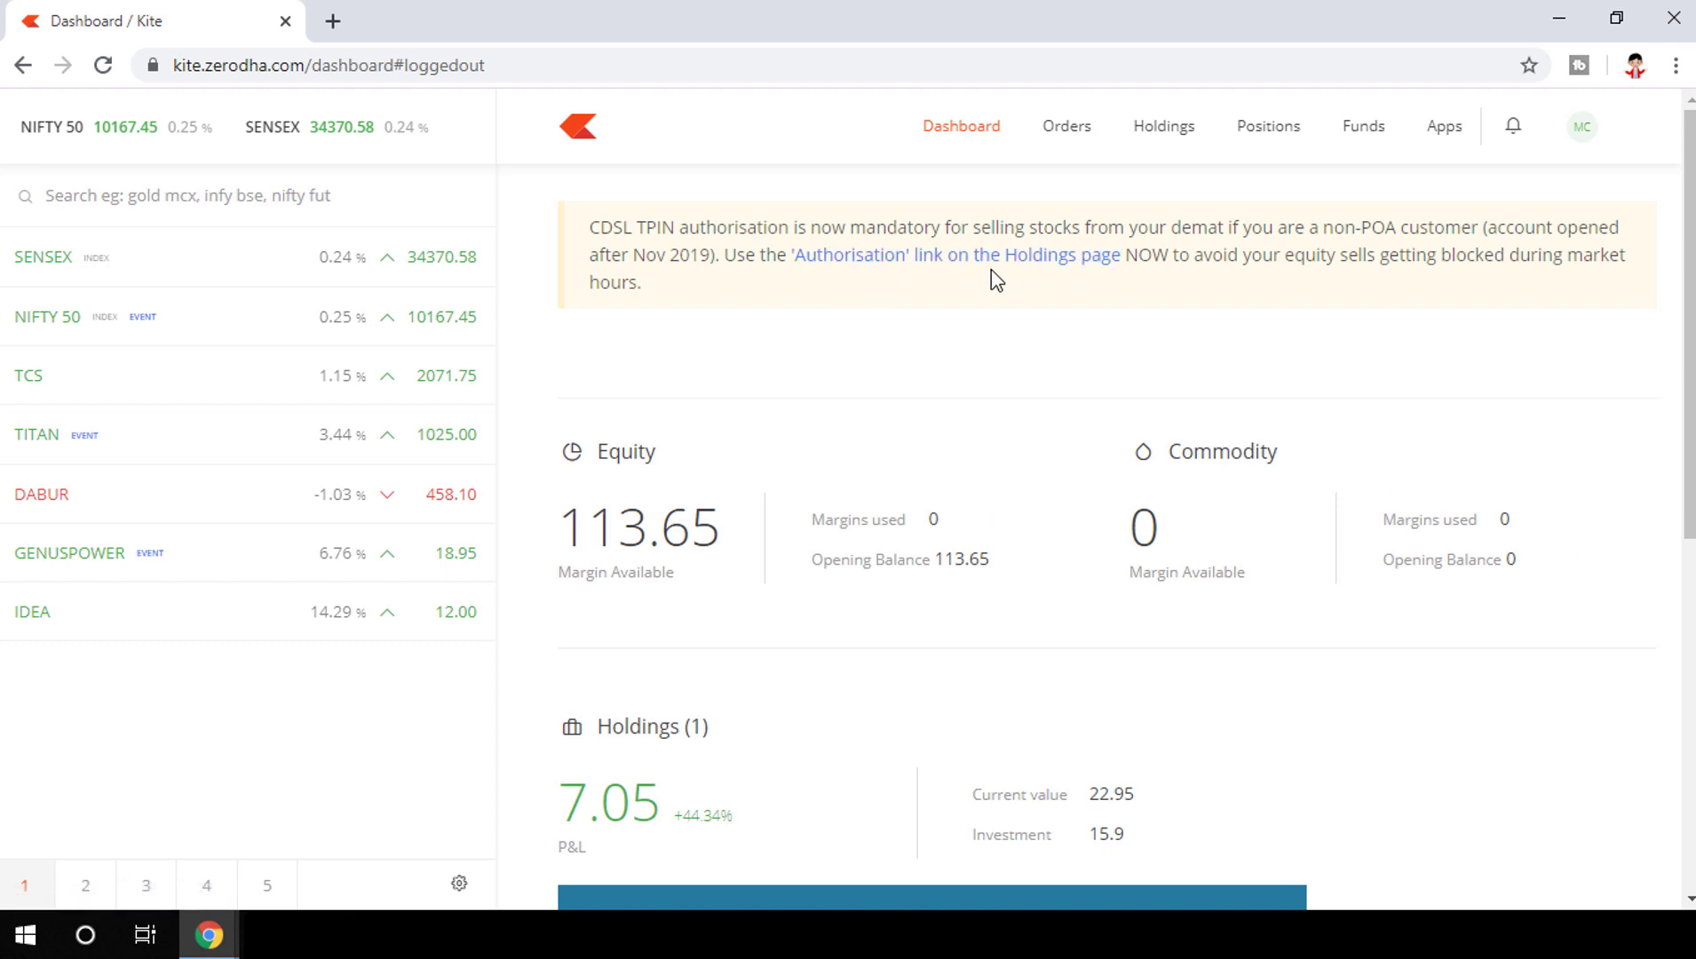
Step: Open the Kite holdings and start the CDSL authorisation of the holdings
click(1149, 140)
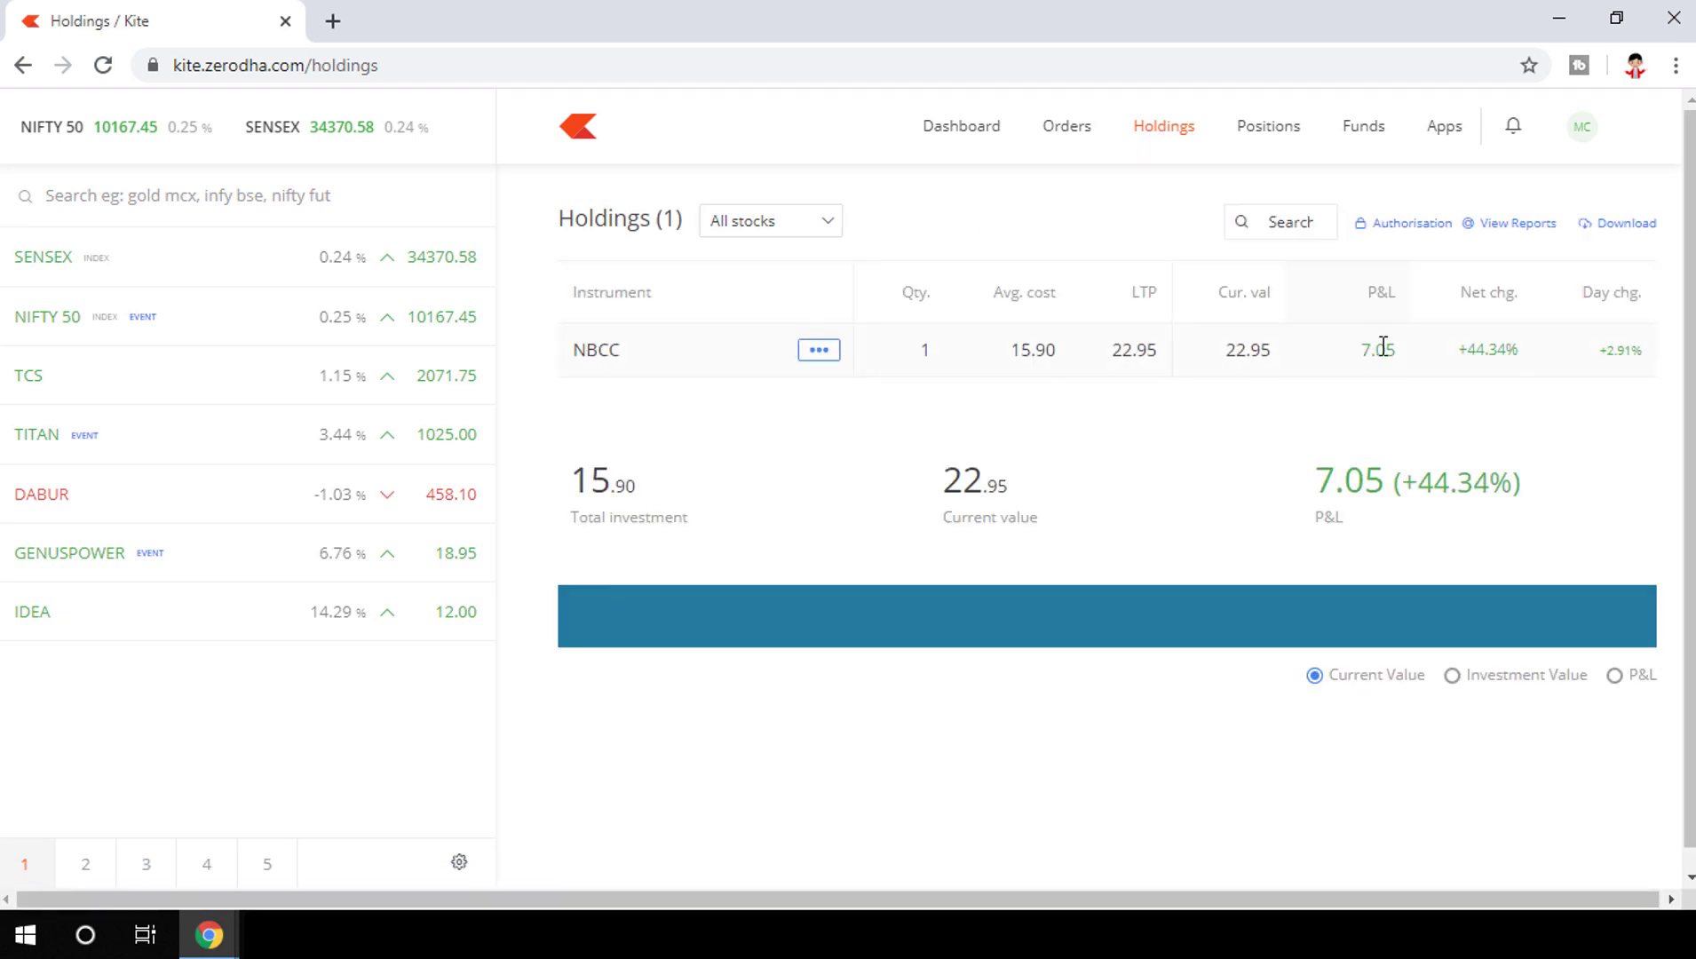
click(1420, 232)
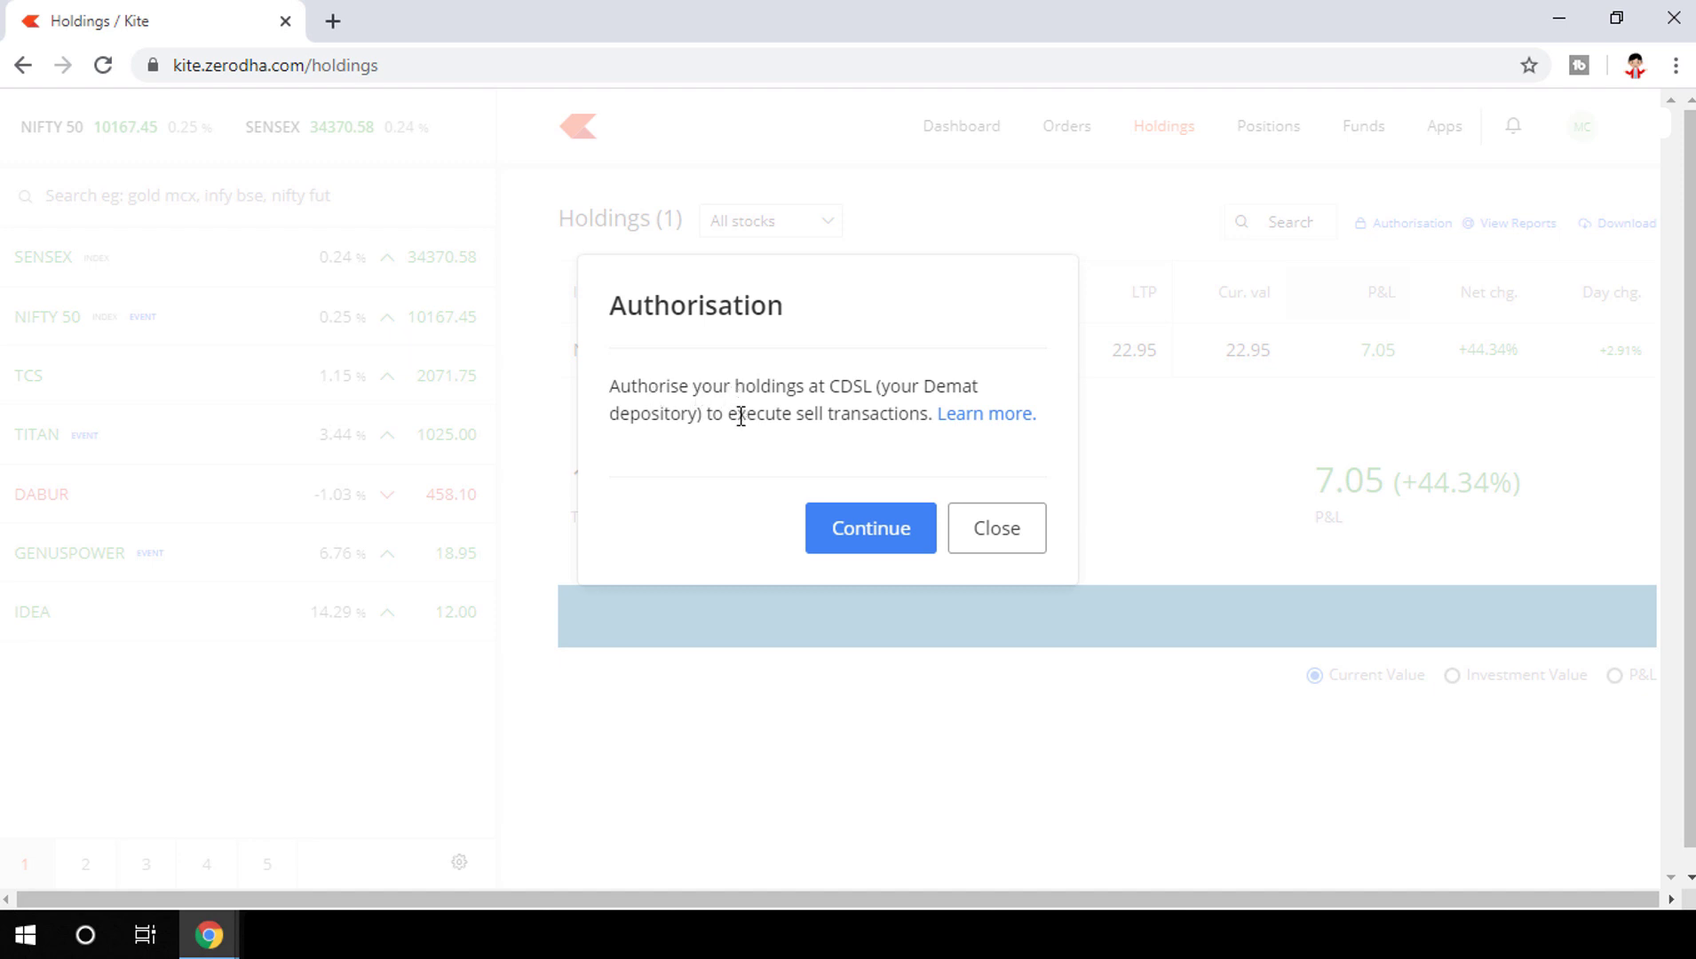
click(871, 530)
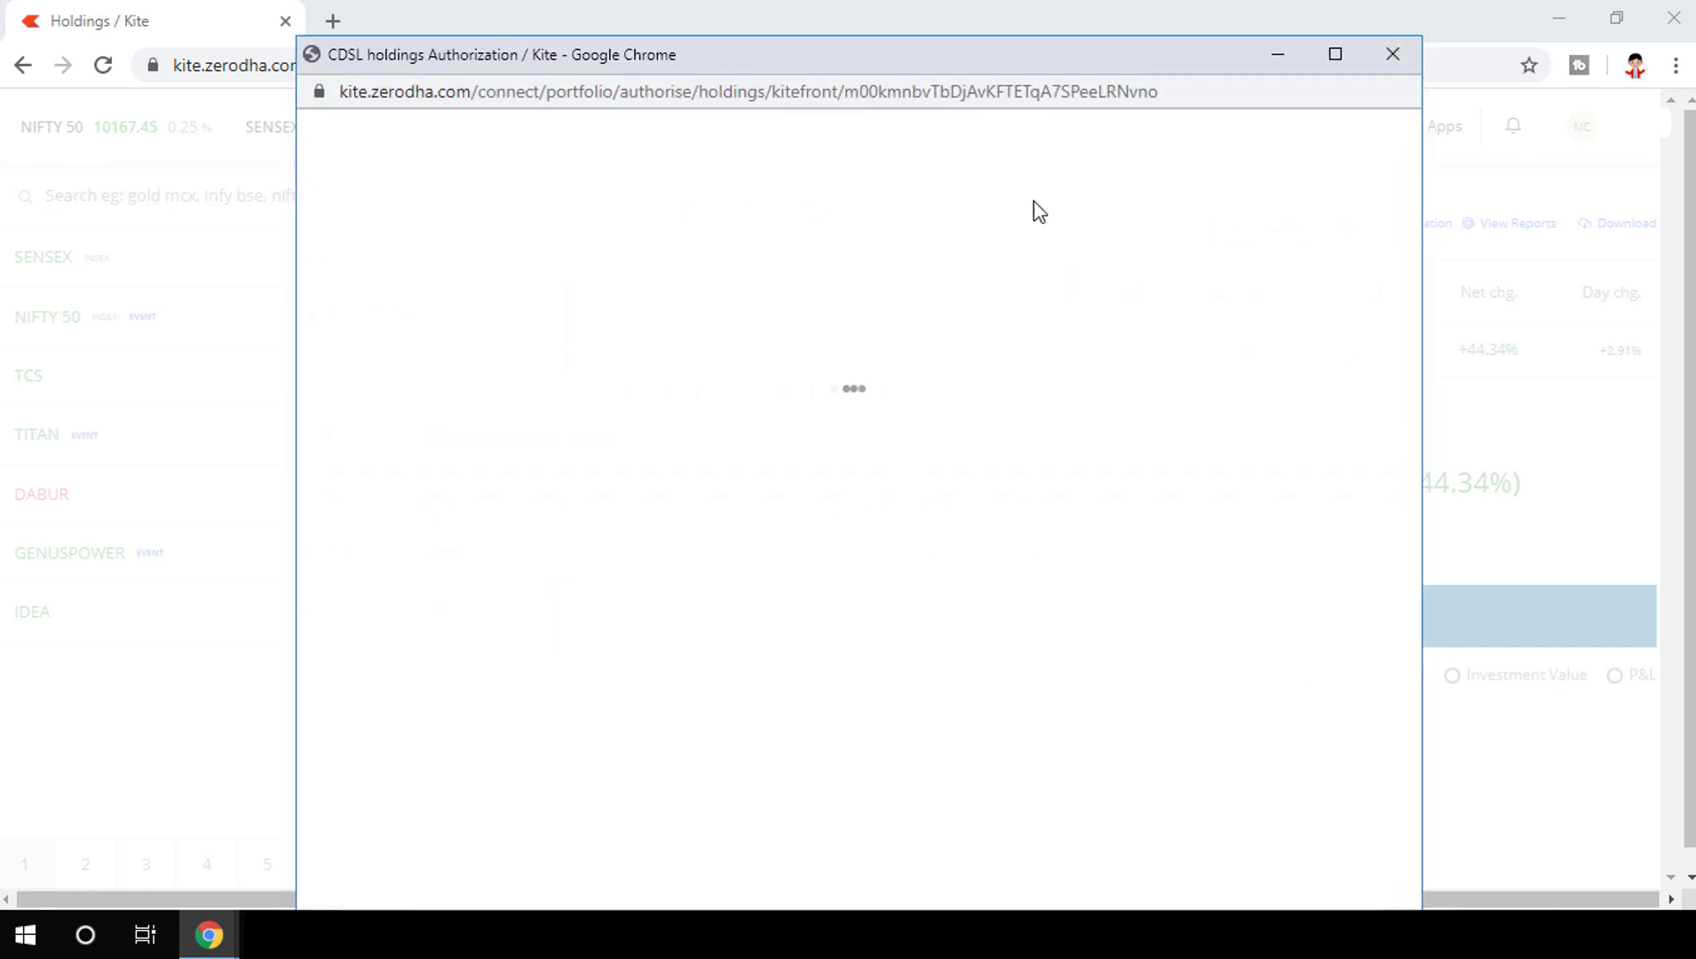
Step: Select all instruments under Manage authorisations and continue to CDSL to authorise NBCC with quantity 1
drag(1017, 62, 1017, 14)
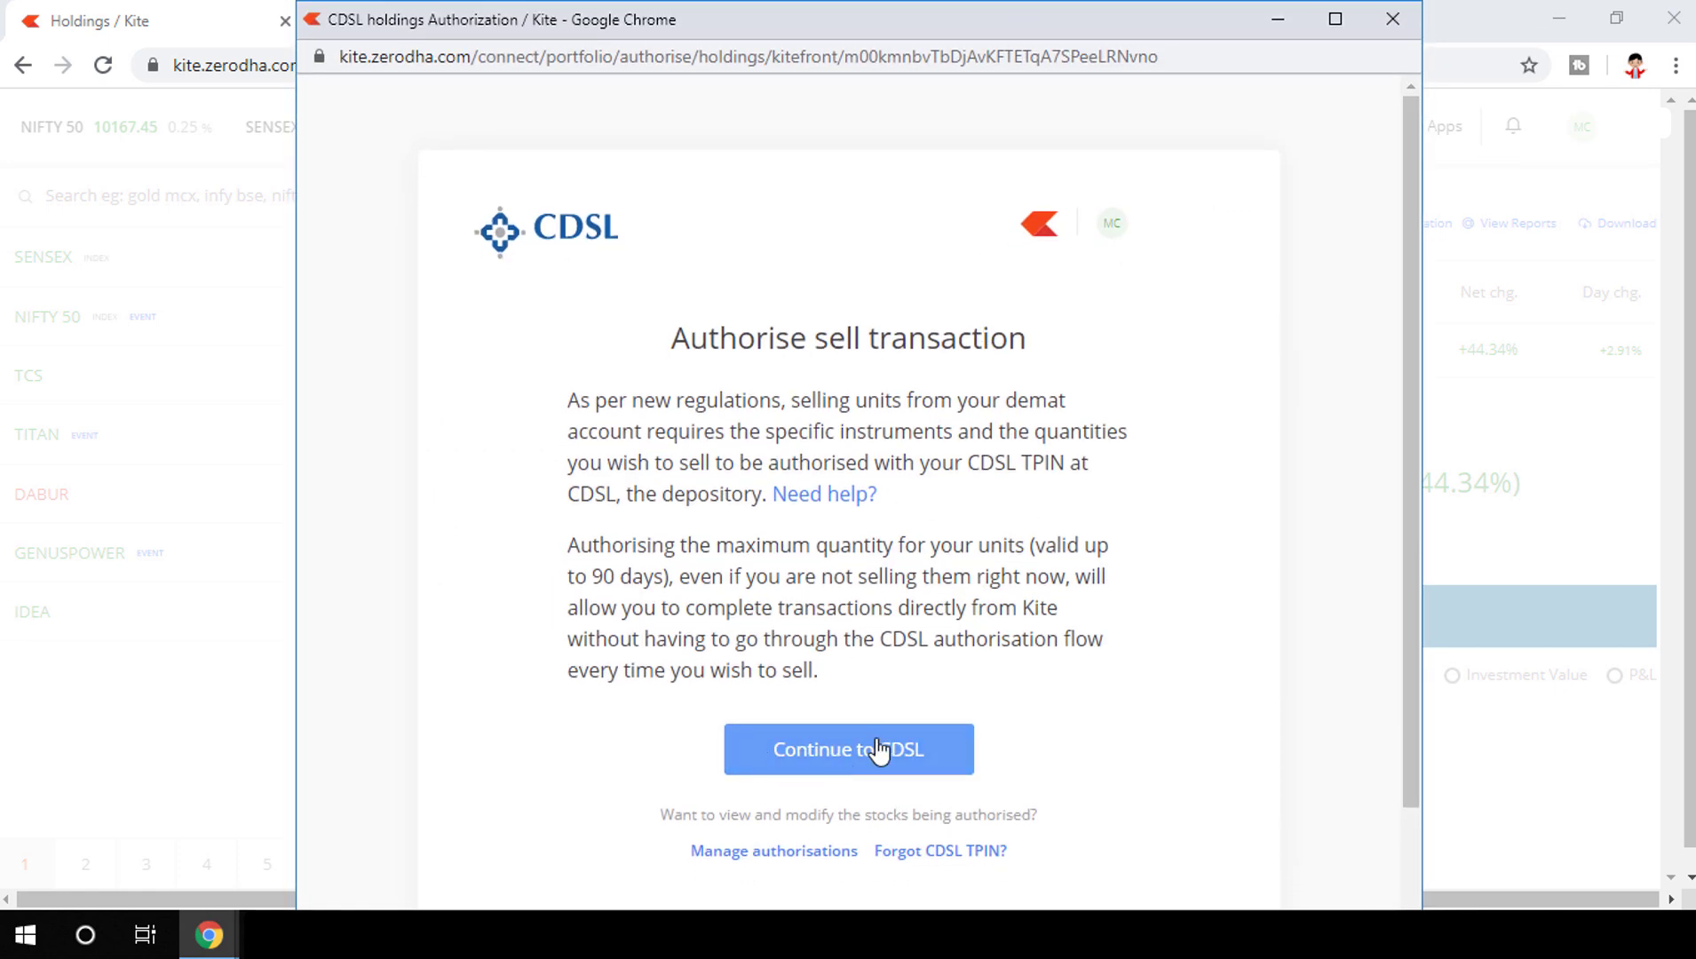
click(810, 854)
click(770, 852)
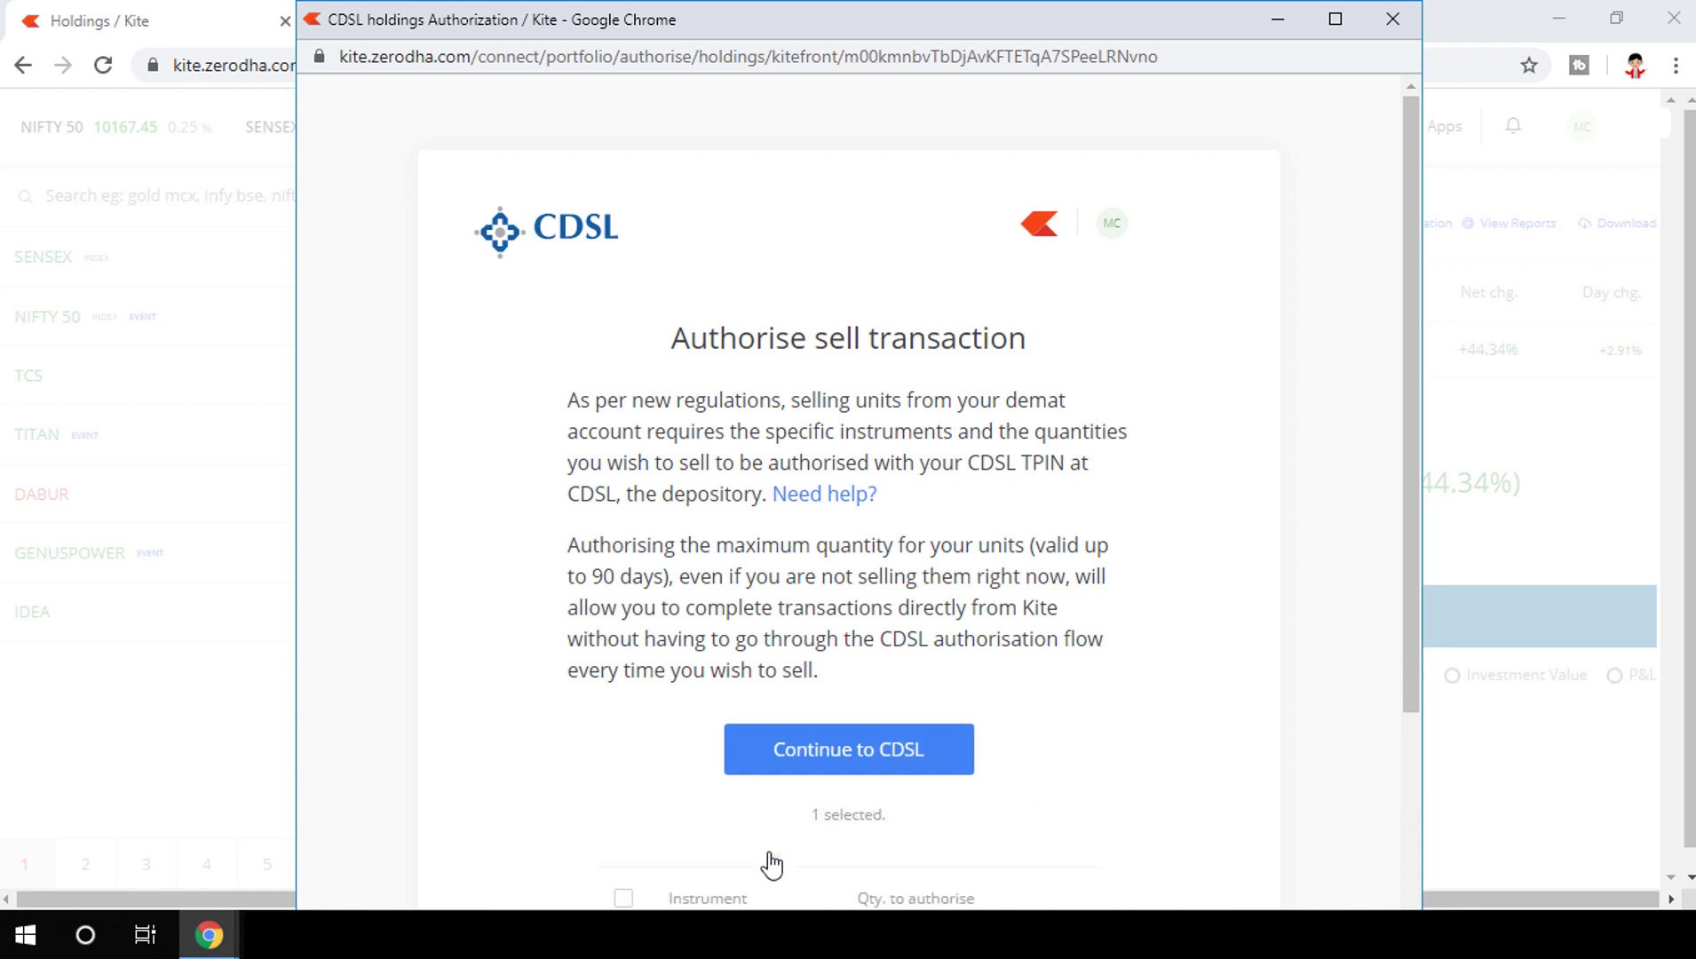
drag(1412, 406, 1421, 646)
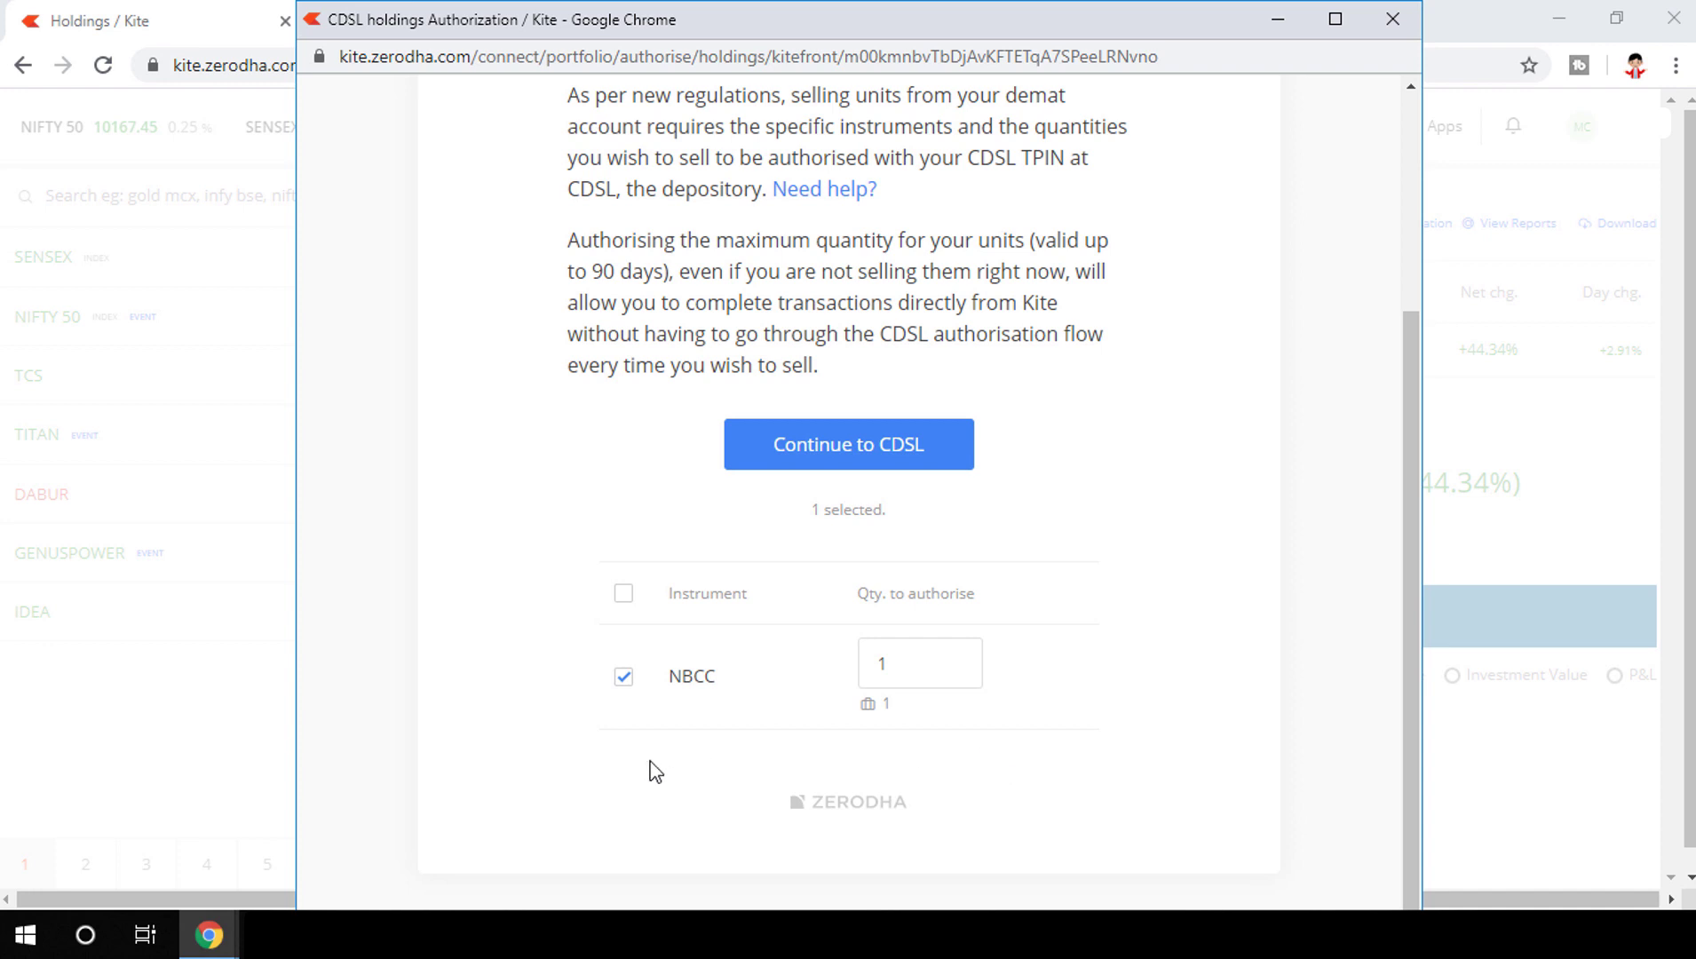
click(625, 594)
click(870, 455)
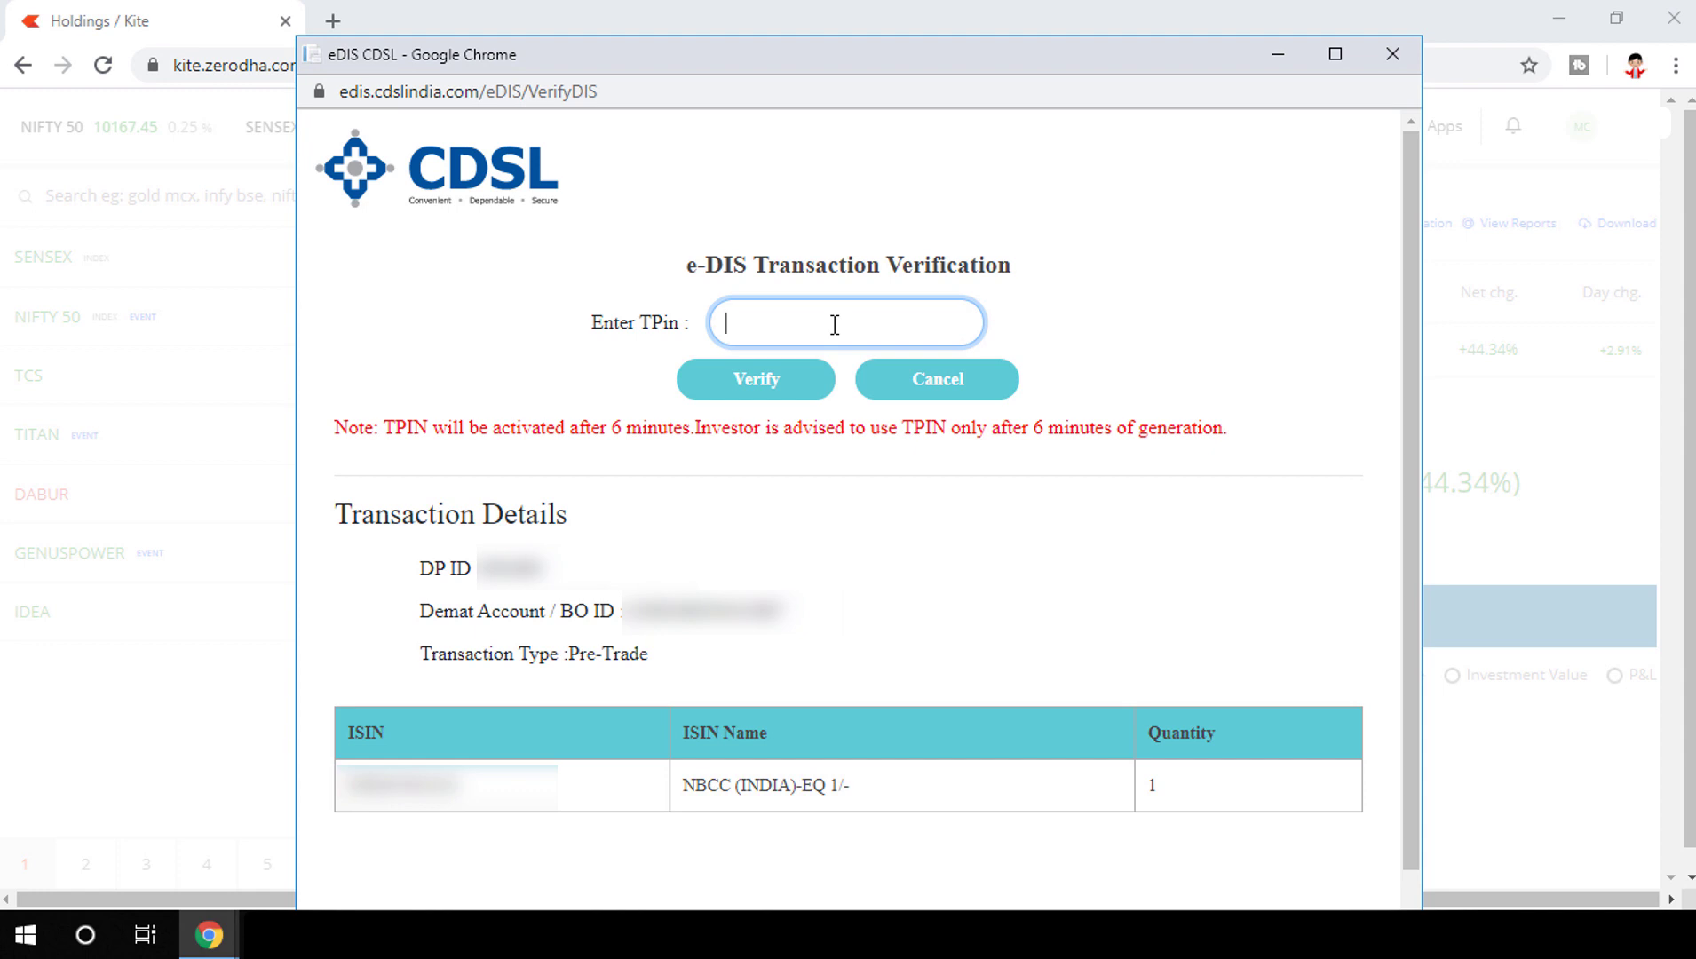
Step: Enter the CDSL TPIN, verify the e-DIS transaction and dismiss the authorisation message
text(******)
click(769, 384)
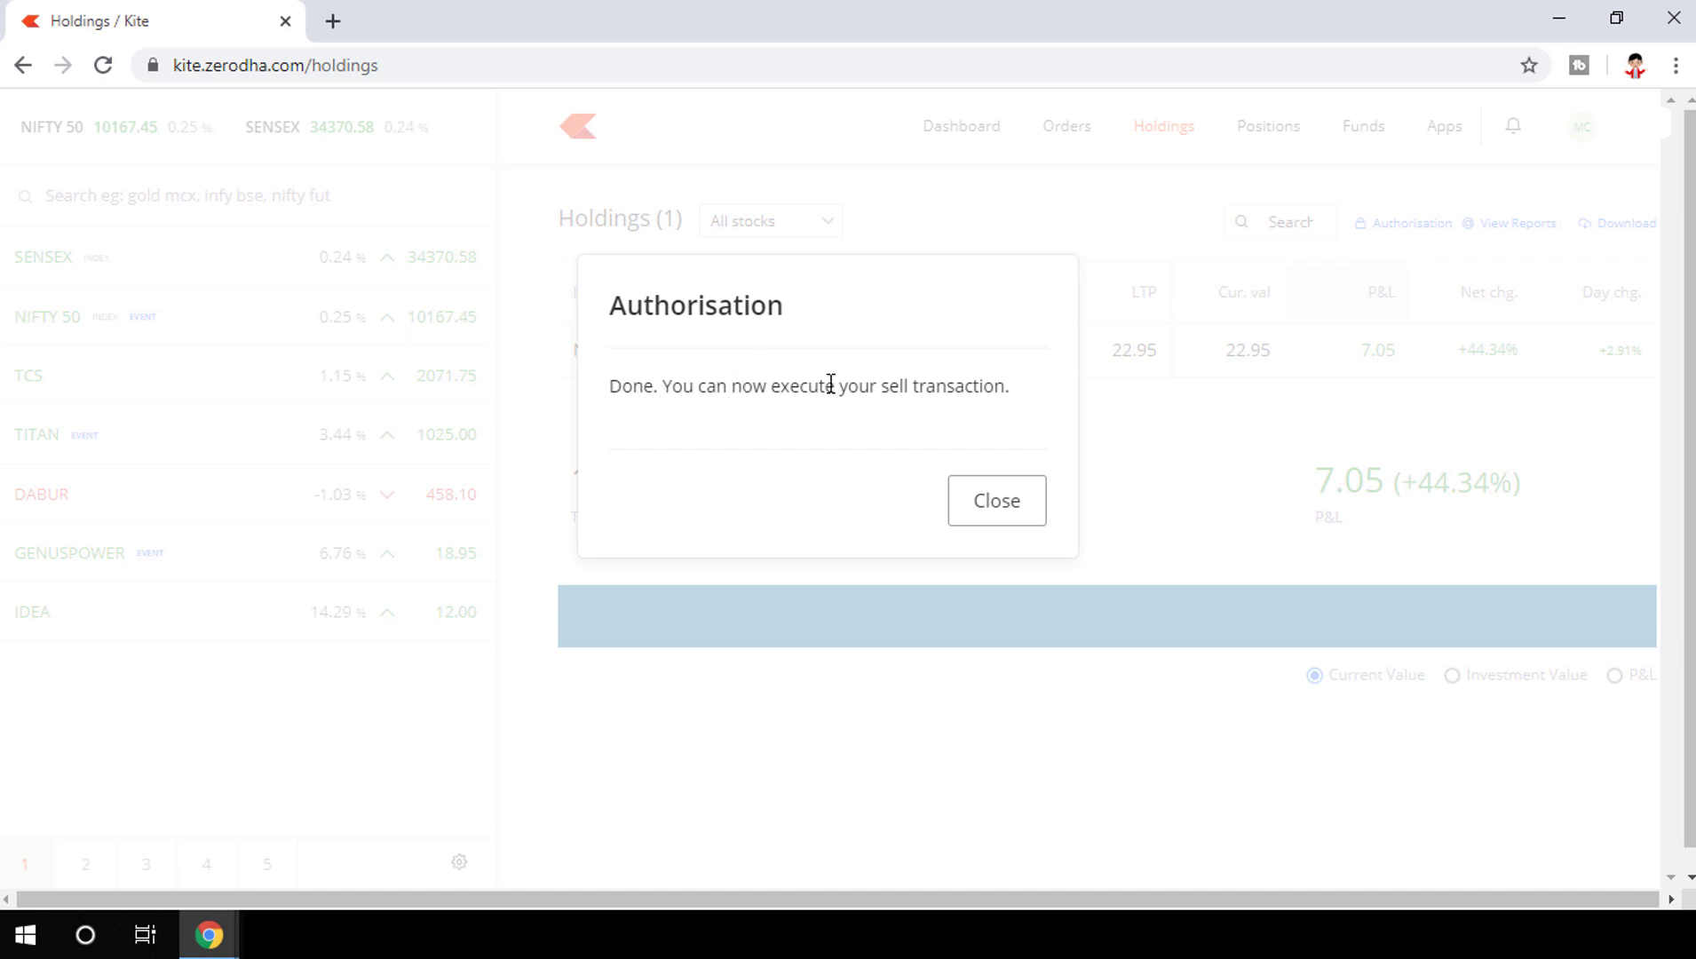
click(1001, 520)
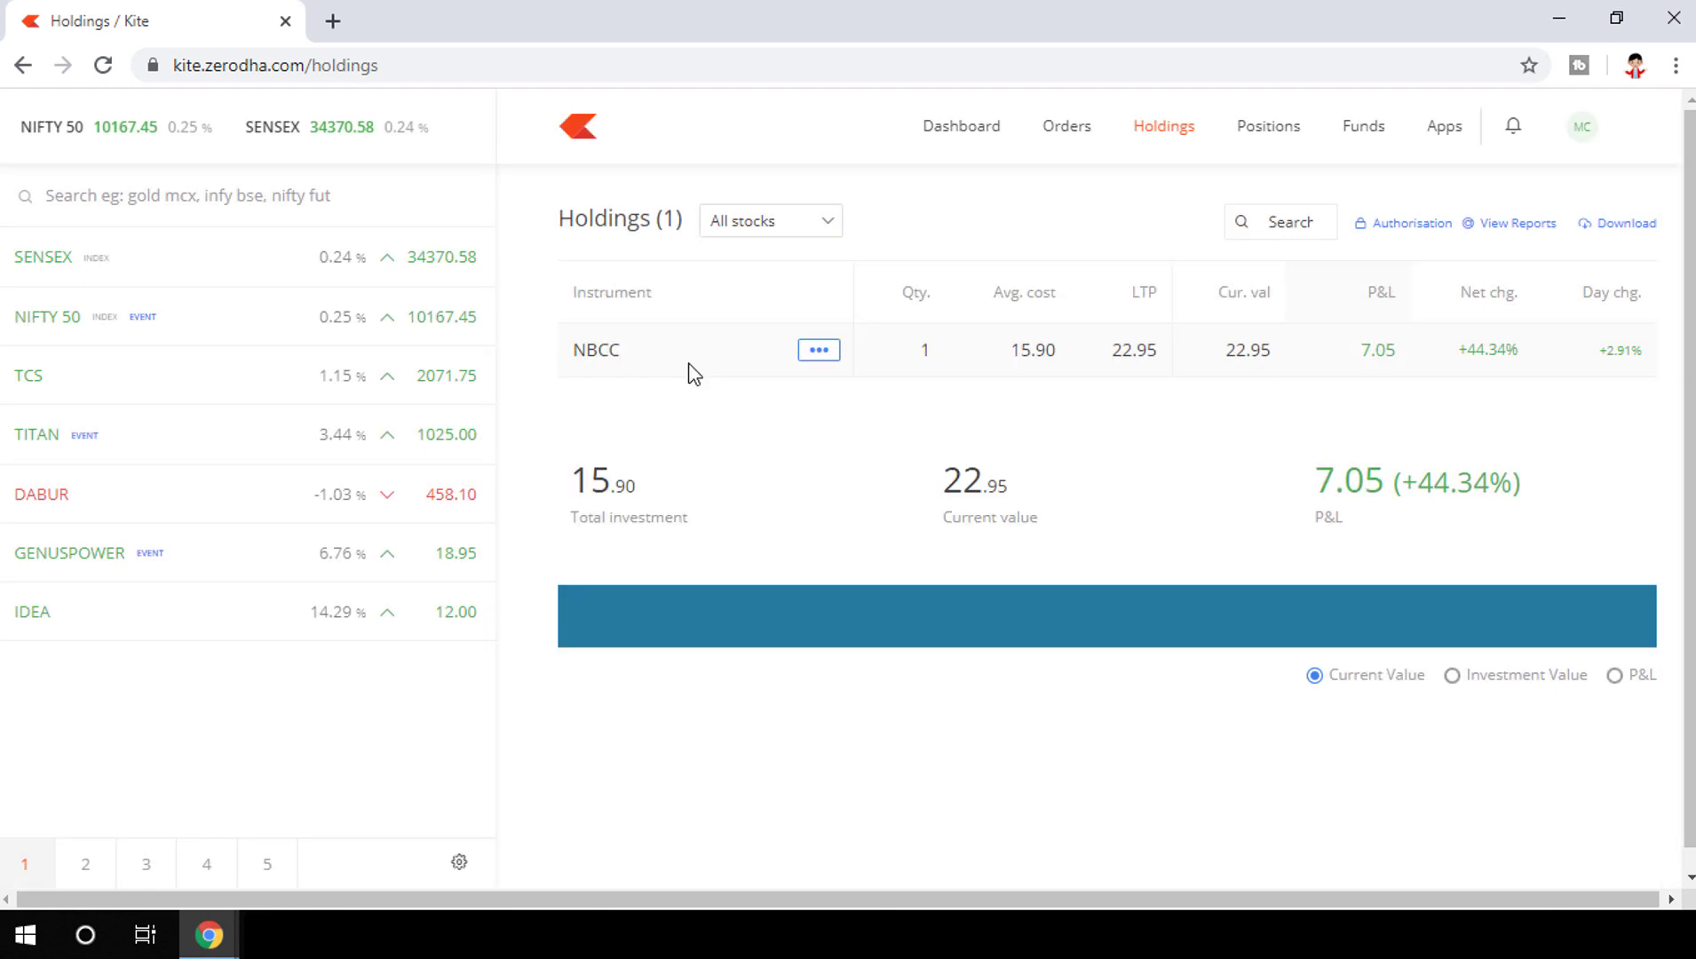